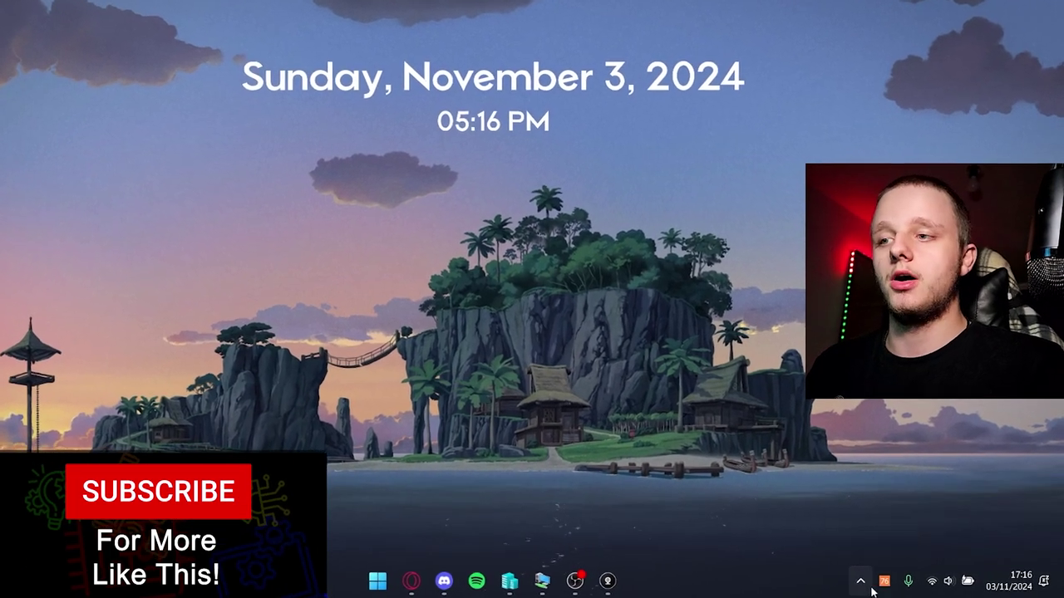
# Step: Clean memory using Clean memory… in the Mem Reduct tray icon's right-click menu
pyautogui.click(874, 581)
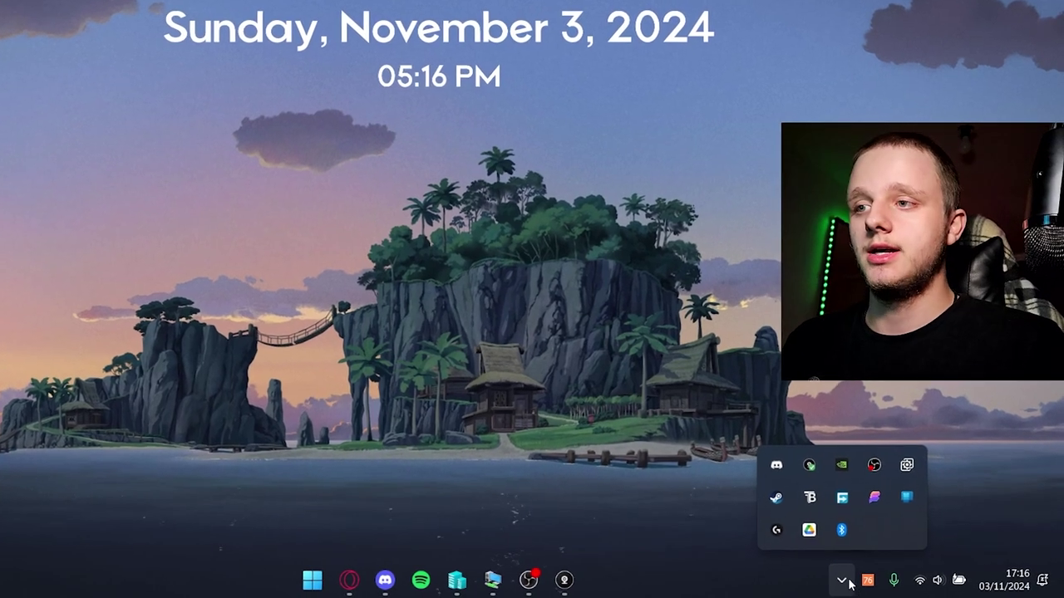
pyautogui.click(840, 579)
pyautogui.rightClick(864, 579)
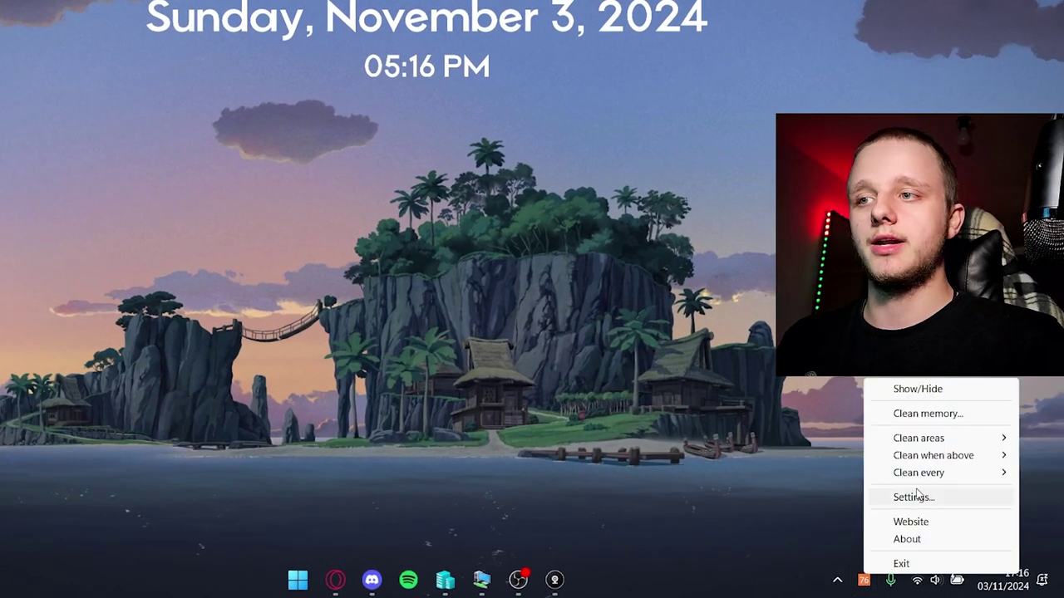
pyautogui.click(912, 415)
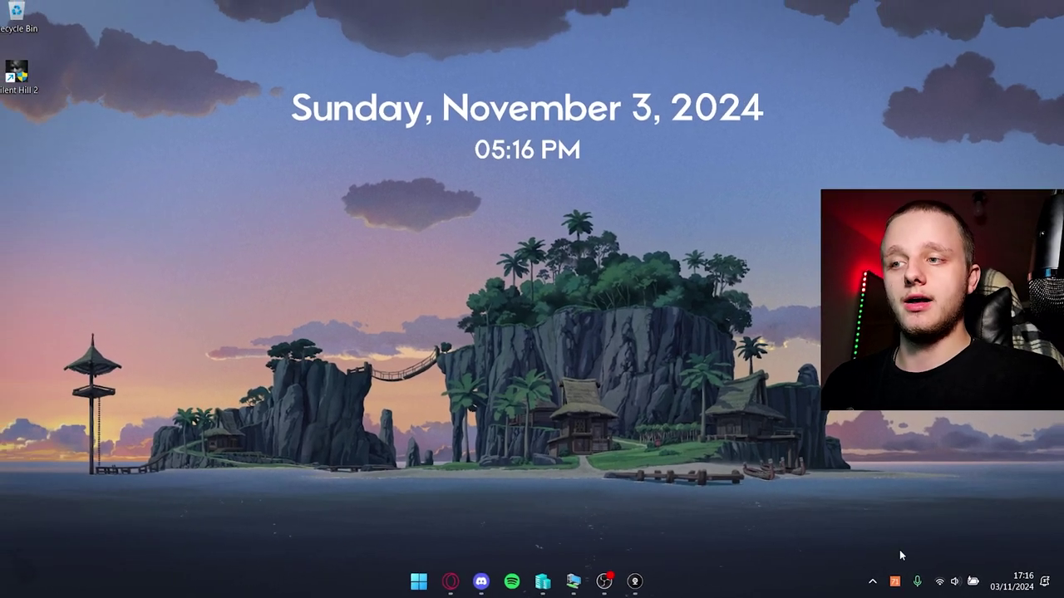
pyautogui.moveTo(894, 580)
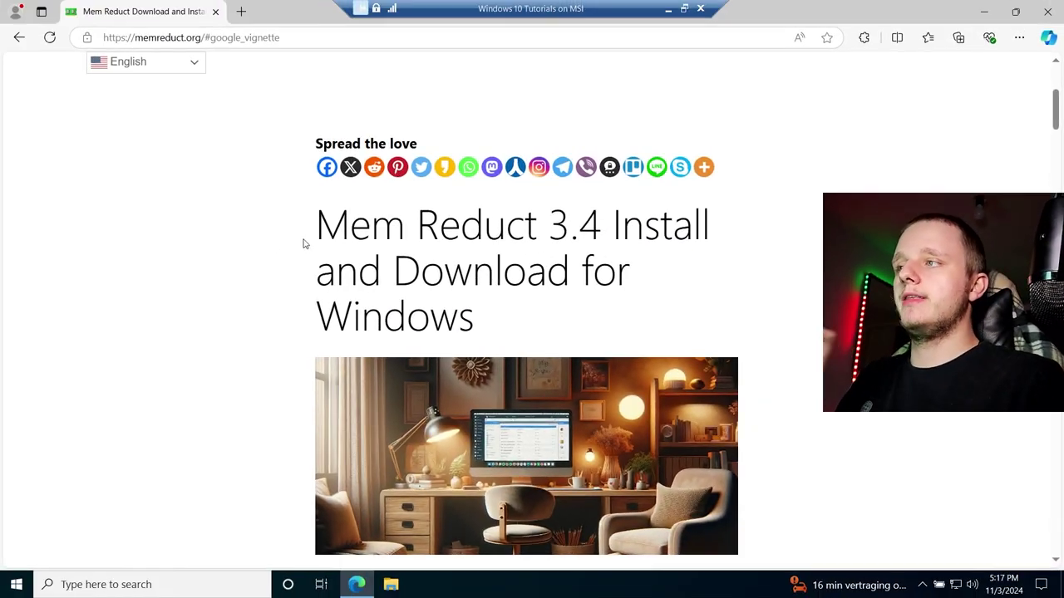
# Step: Open the Mem Reduct 3.4 Download page on memreduct.org
pyautogui.moveTo(221, 216); pyautogui.dragTo(535, 219)
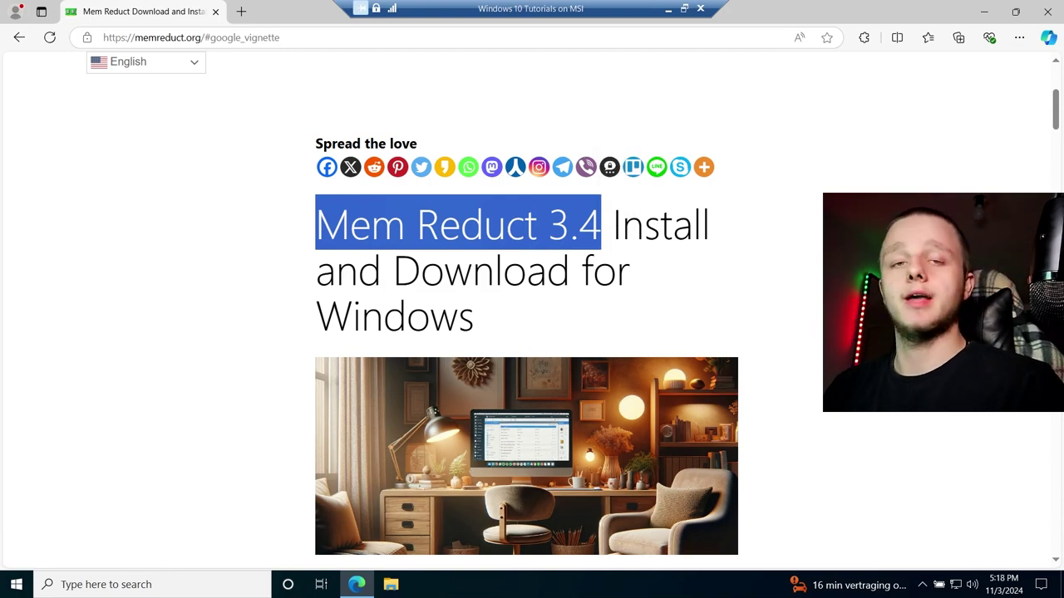
pyautogui.scroll(-1, 527, 316)
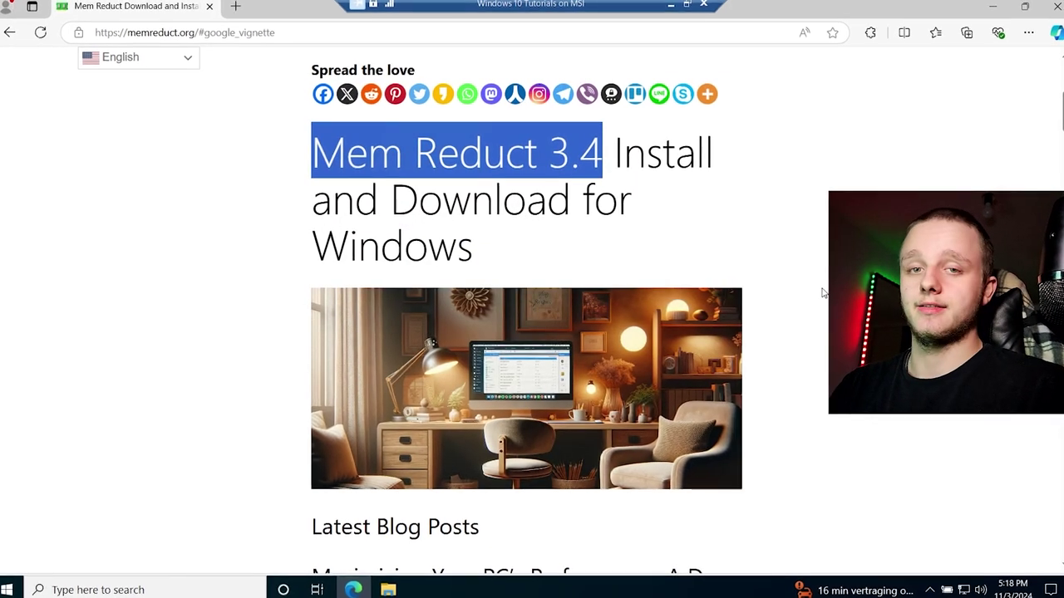
pyautogui.scroll(-1, 527, 333)
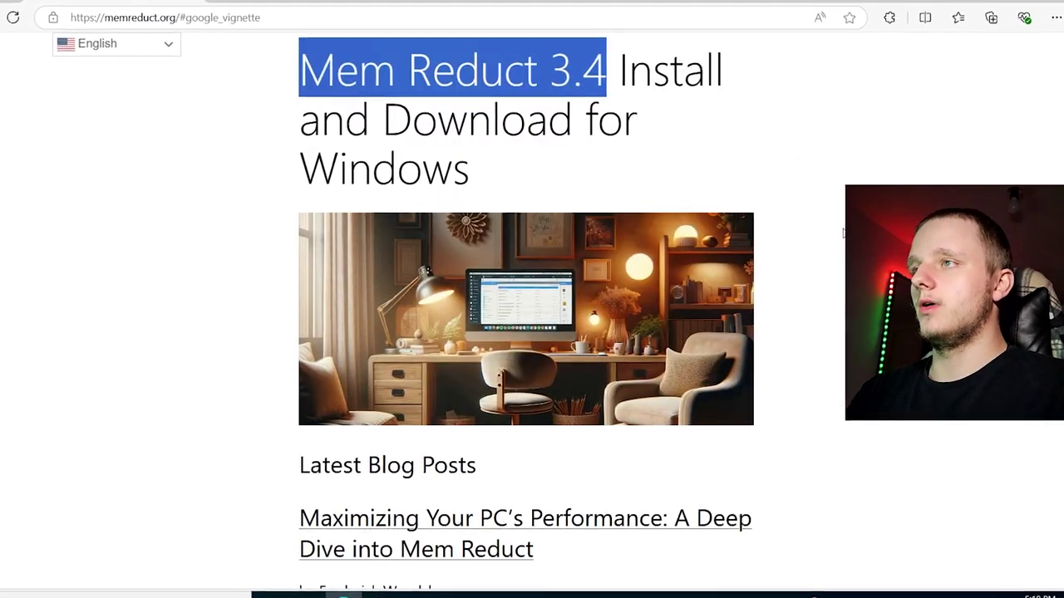
pyautogui.scroll(-10, 740, 222)
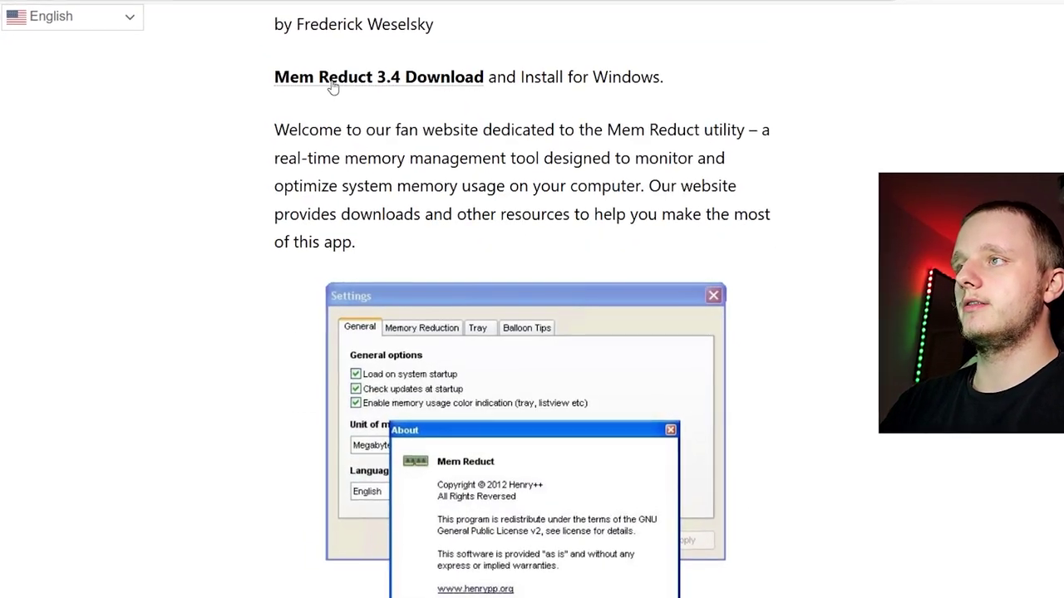
pyautogui.scroll(1, 460, 83)
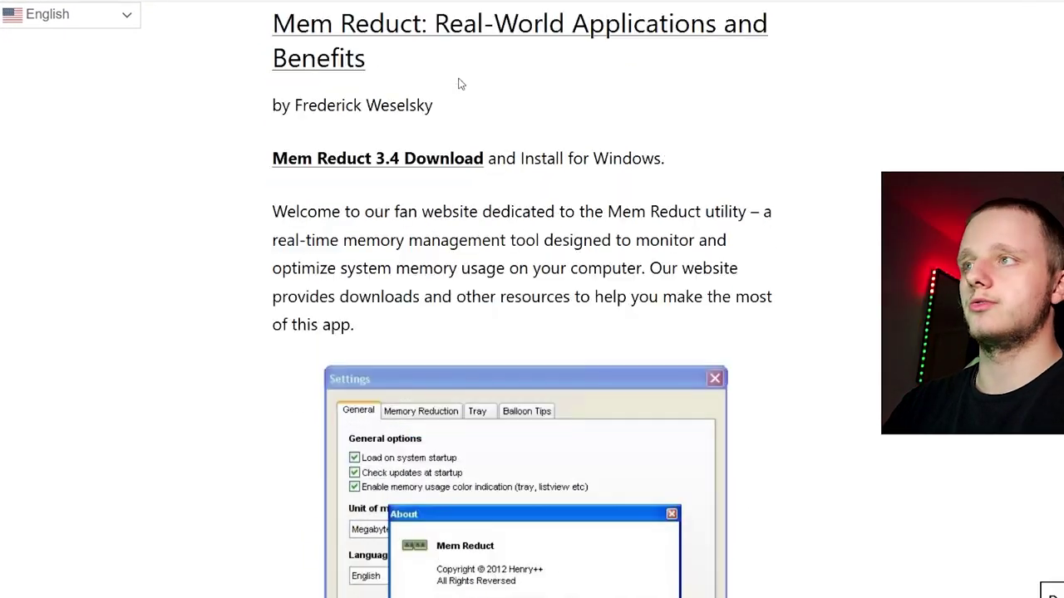
pyautogui.click(408, 160)
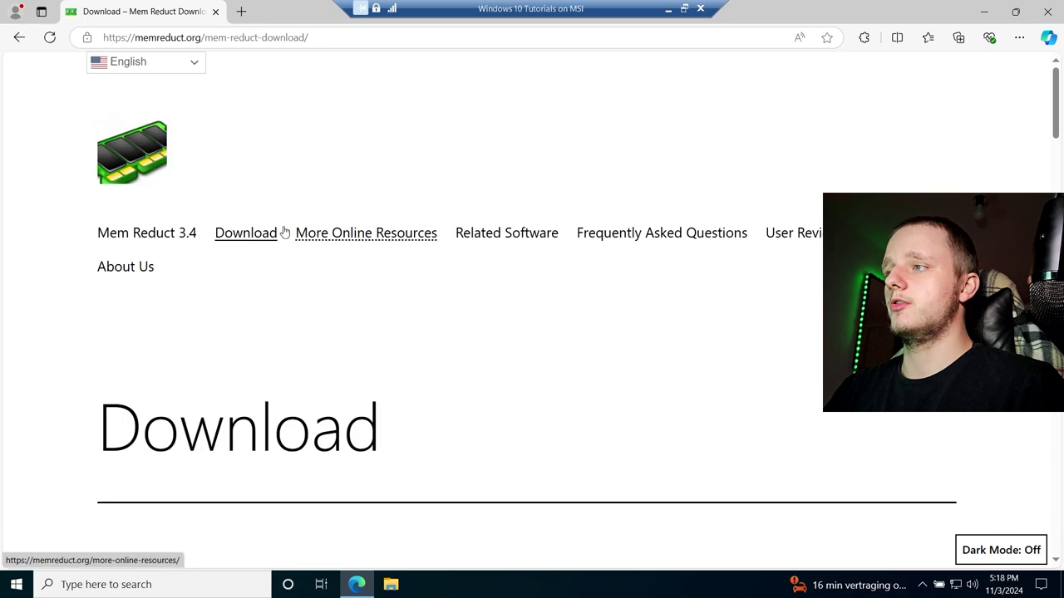
# Step: Download the Mem Reduct 3.4 setup file with DOWNLOAD FOR WINDOWS
pyautogui.scroll(-4, 284, 232)
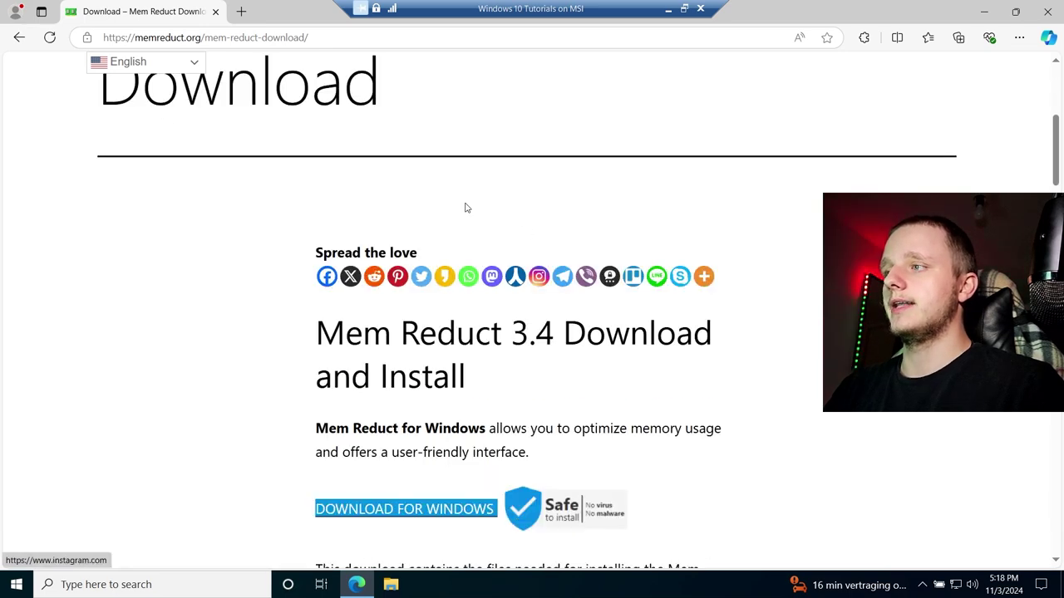
pyautogui.scroll(-2, 523, 250)
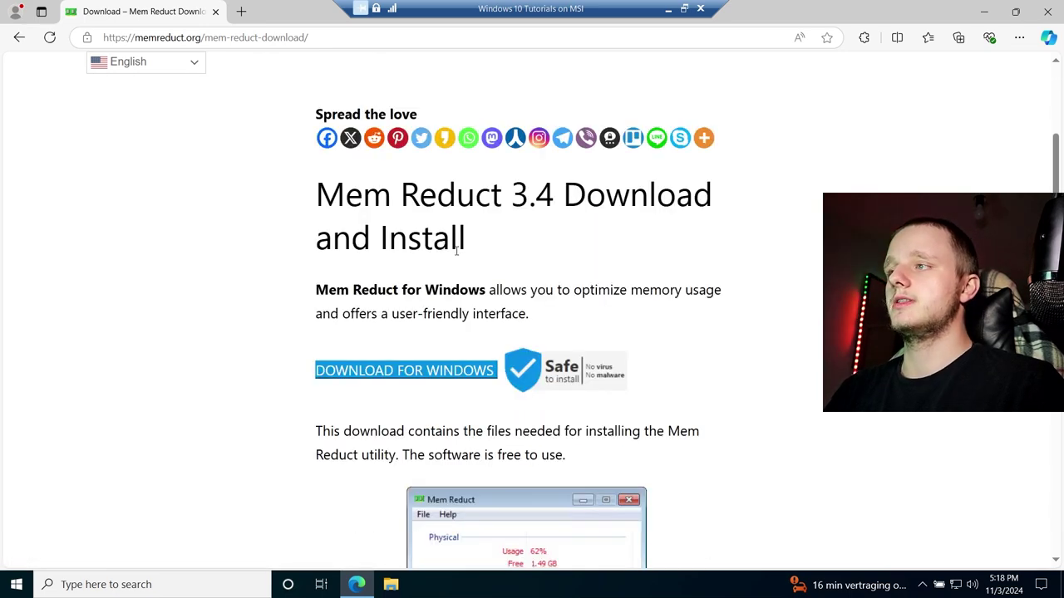
pyautogui.tripleClick(335, 206)
pyautogui.scroll(-2, 444, 259)
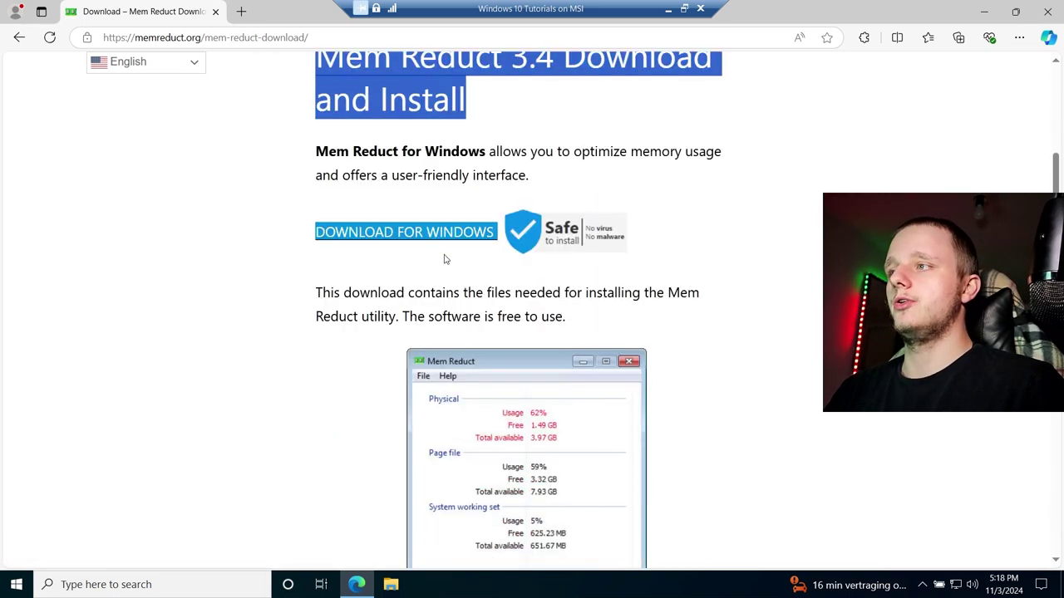
pyautogui.click(407, 234)
# Step: Restore the Edge window and show the Downloads list containing memreduct-3.4-setup.exe
pyautogui.doubleClick(796, 20)
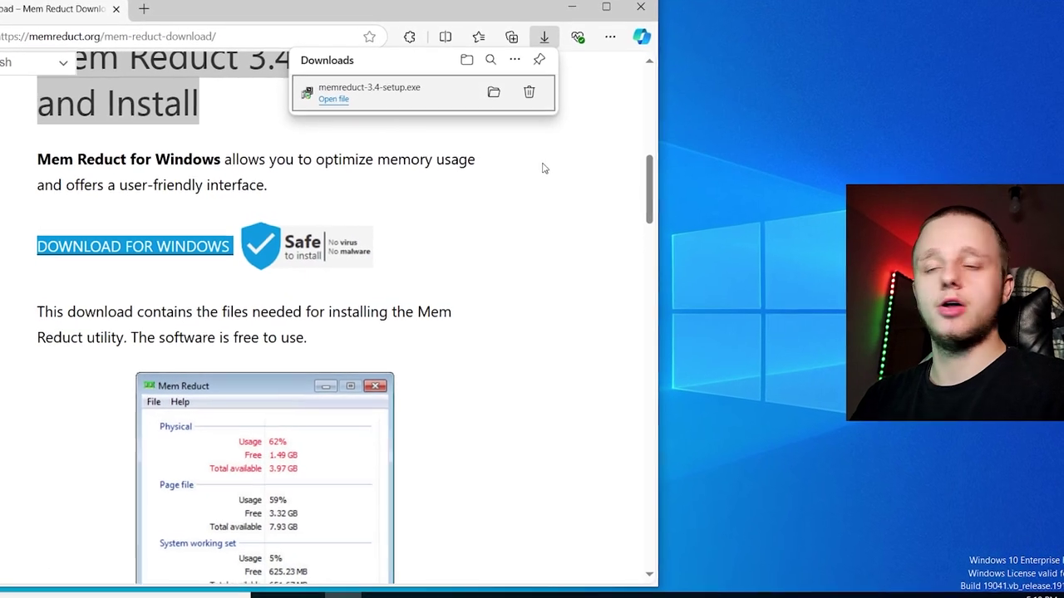
pyautogui.click(613, 23)
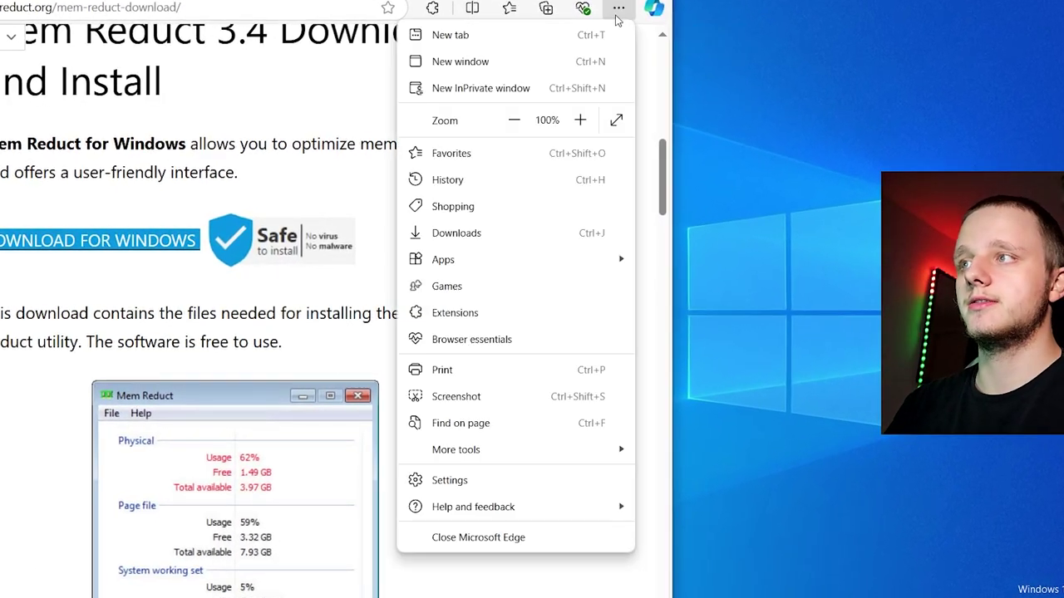
pyautogui.click(470, 232)
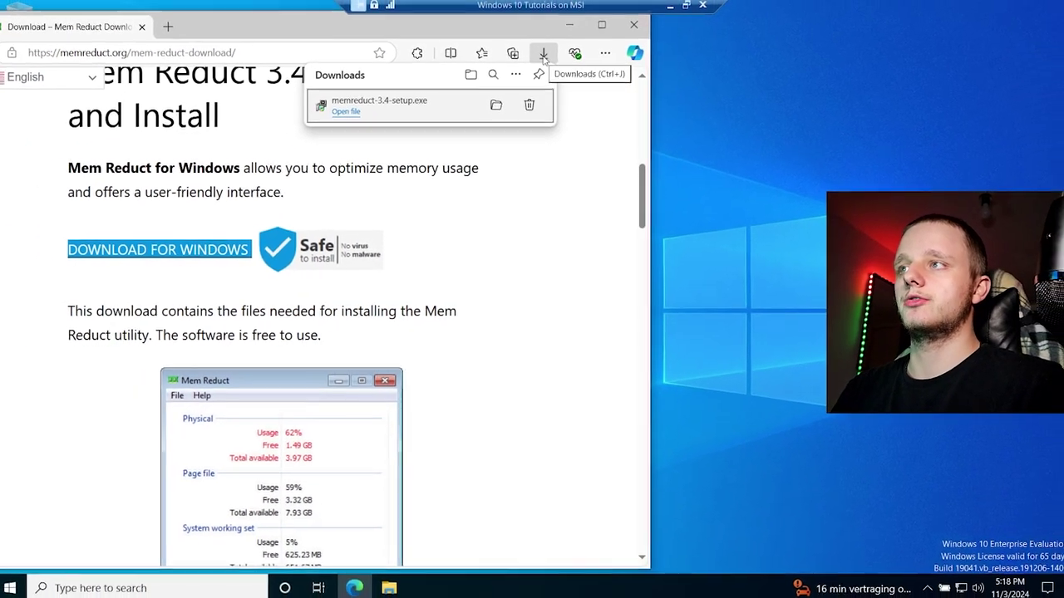
pyautogui.click(544, 55)
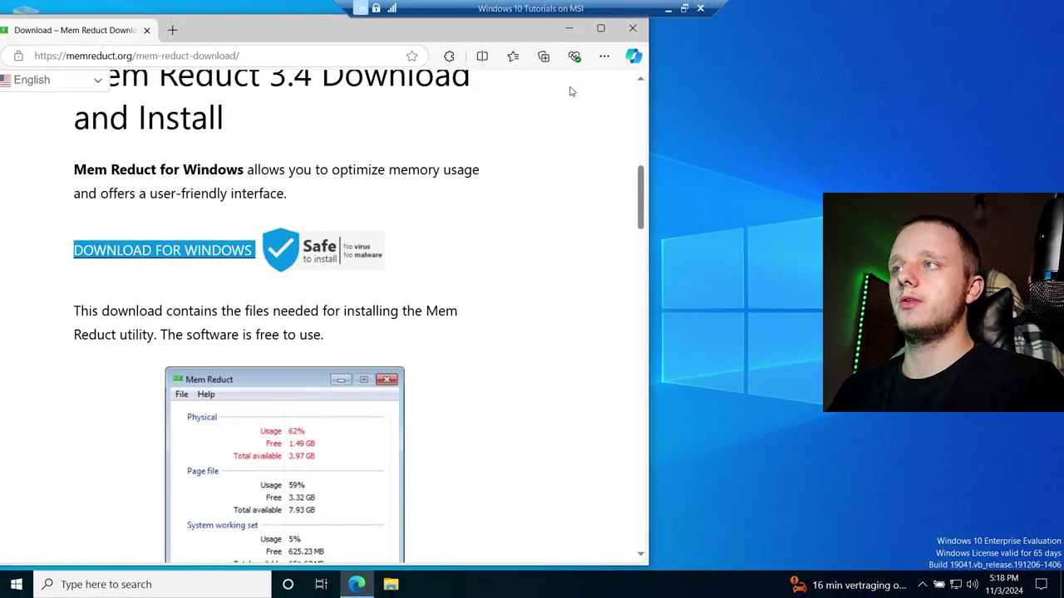
pyautogui.click(604, 56)
pyautogui.click(484, 245)
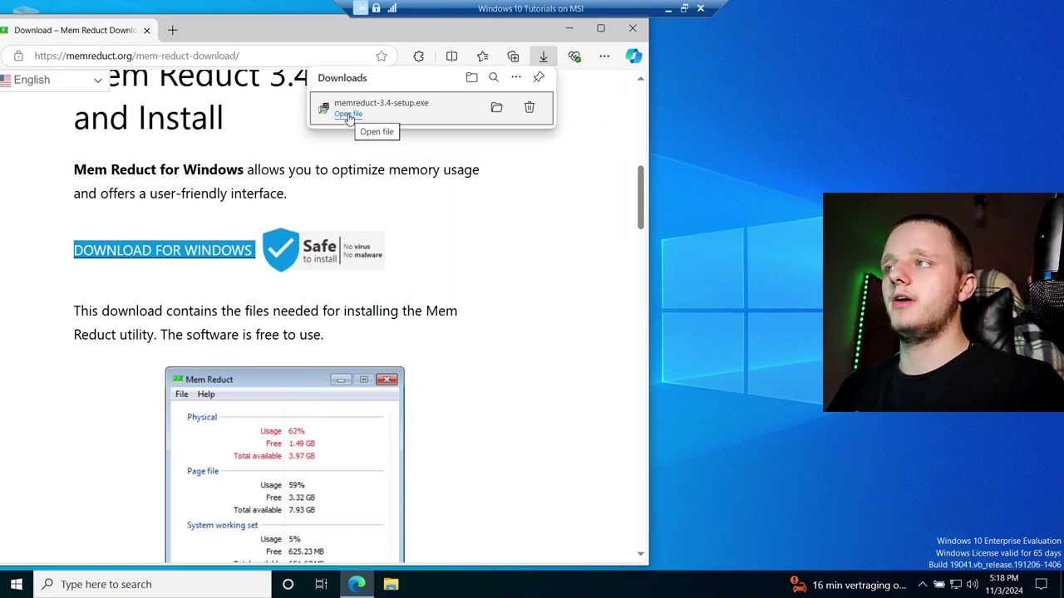
# Step: Run memreduct-3.4-setup.exe with administrator approval and continue past the welcome page
pyautogui.click(377, 113)
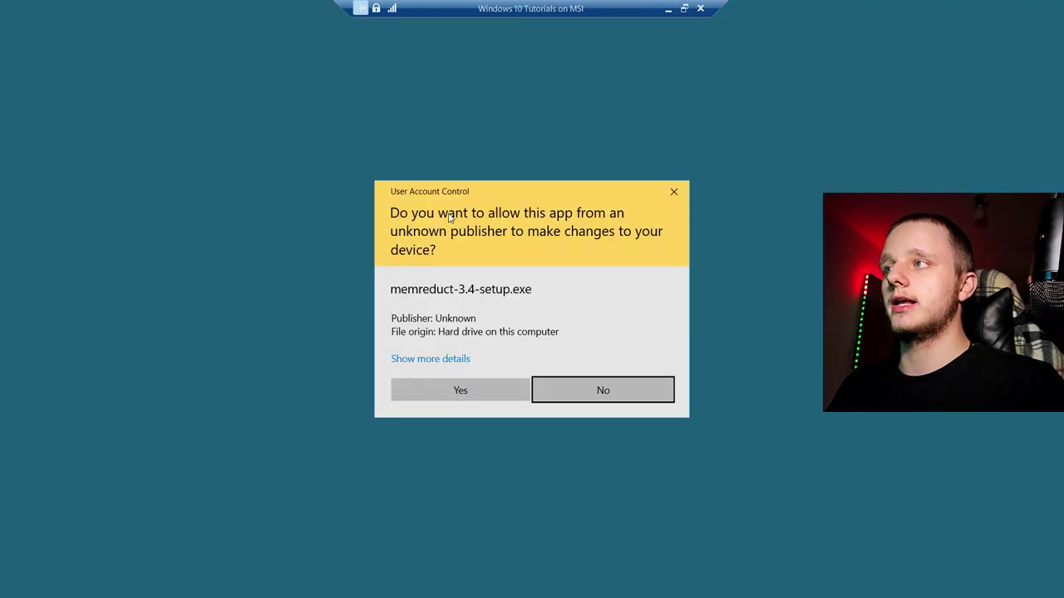
pyautogui.click(464, 390)
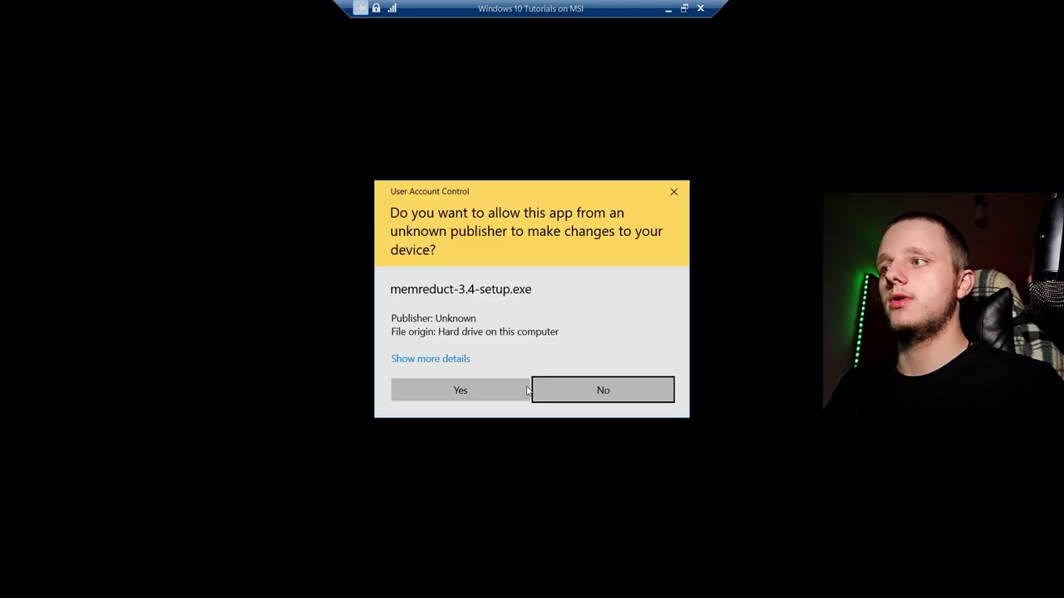
pyautogui.click(467, 391)
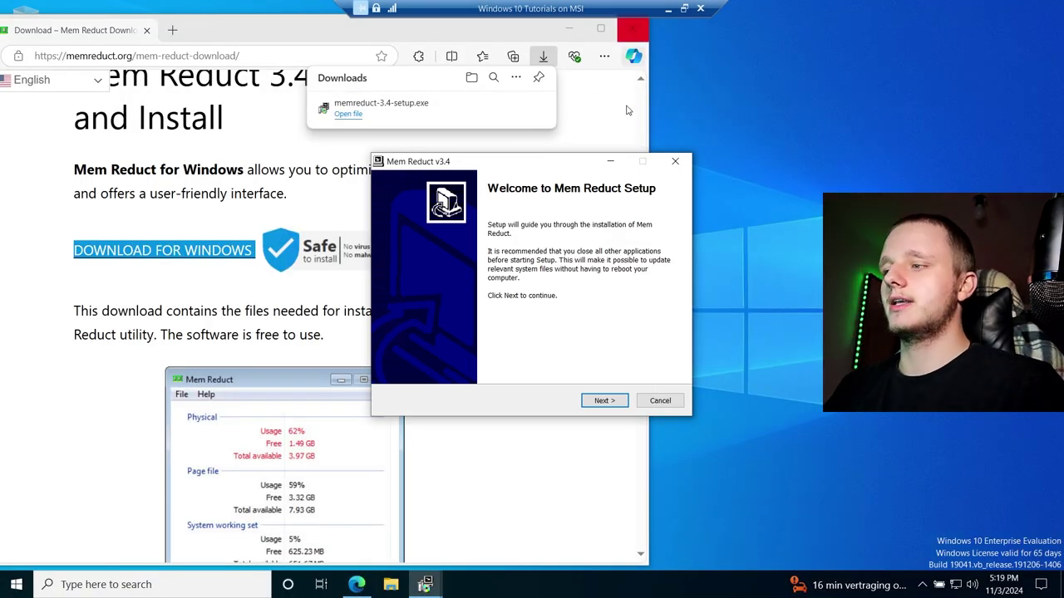
pyautogui.moveTo(561, 170); pyautogui.dragTo(792, 247)
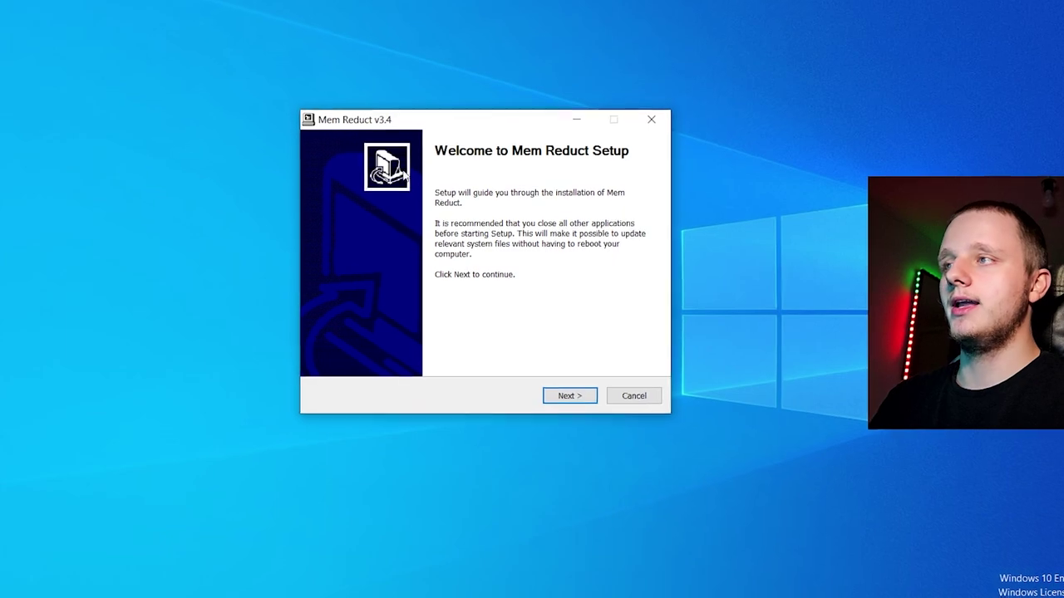
pyautogui.click(575, 399)
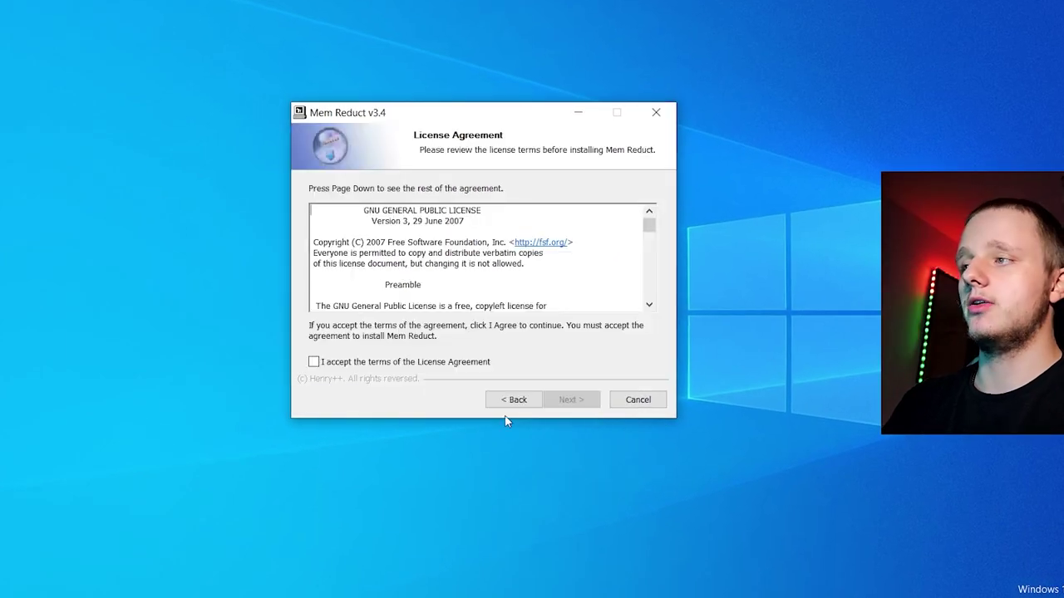
# Step: Accept the GNU GPL license terms and continue to the Choose Install Location page
pyautogui.click(399, 362)
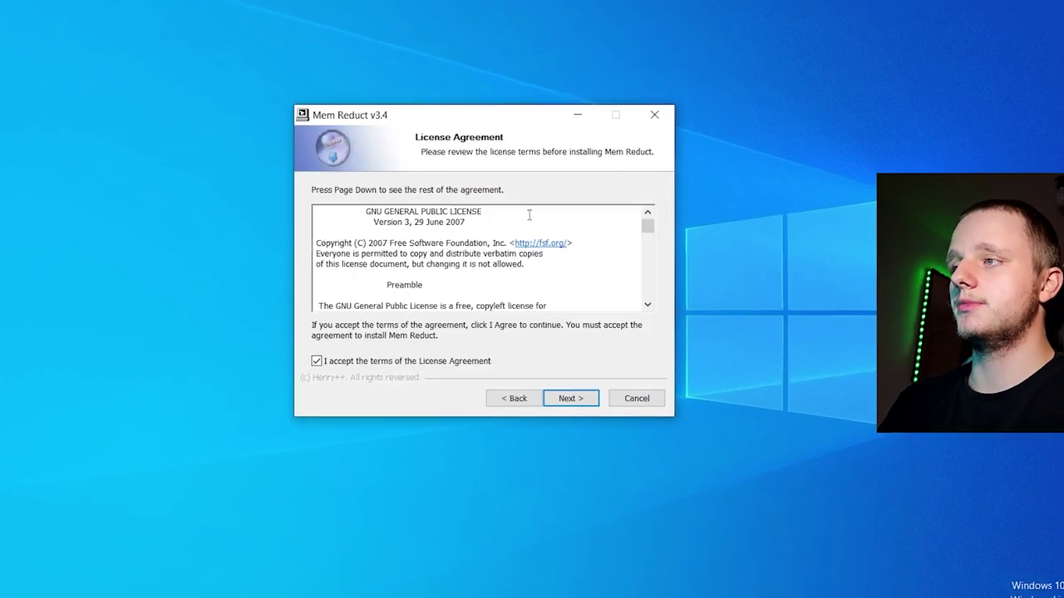
pyautogui.scroll(-5, 517, 233)
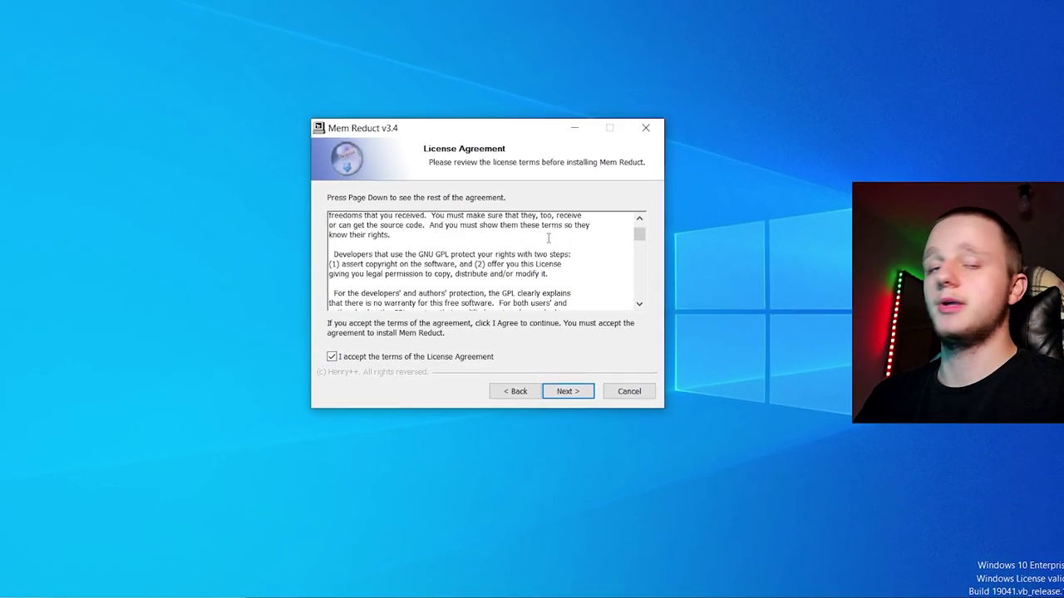
pyautogui.moveTo(639, 235); pyautogui.dragTo(642, 367)
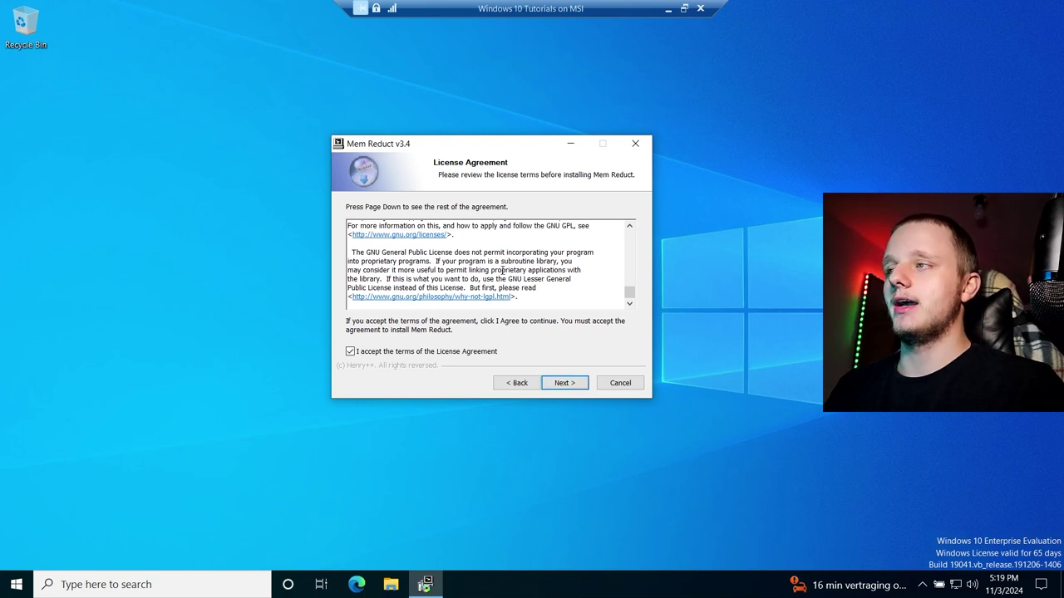
pyautogui.moveTo(353, 251); pyautogui.dragTo(431, 256)
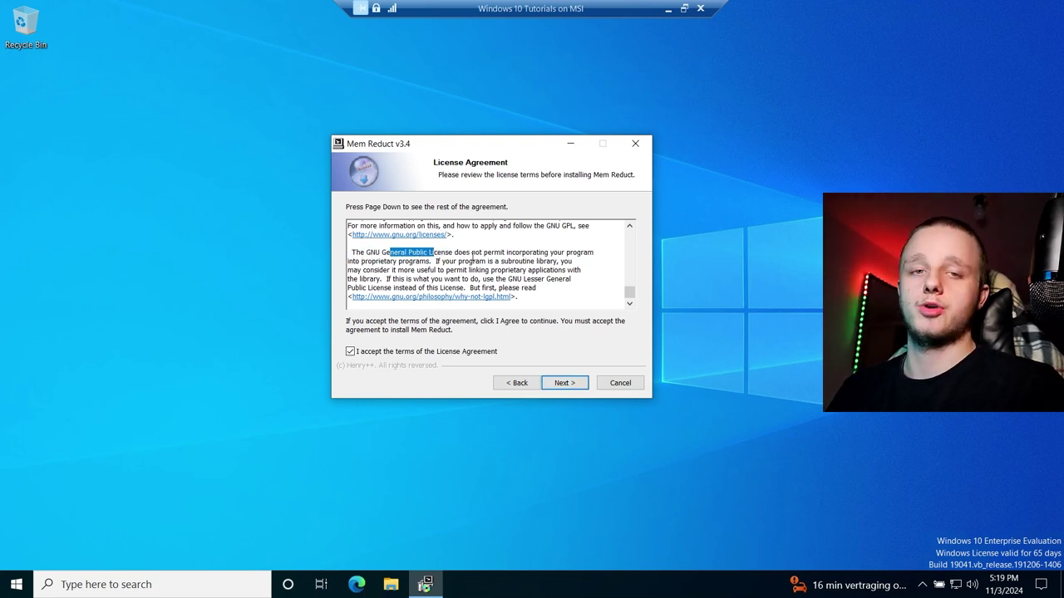
pyautogui.click(473, 260)
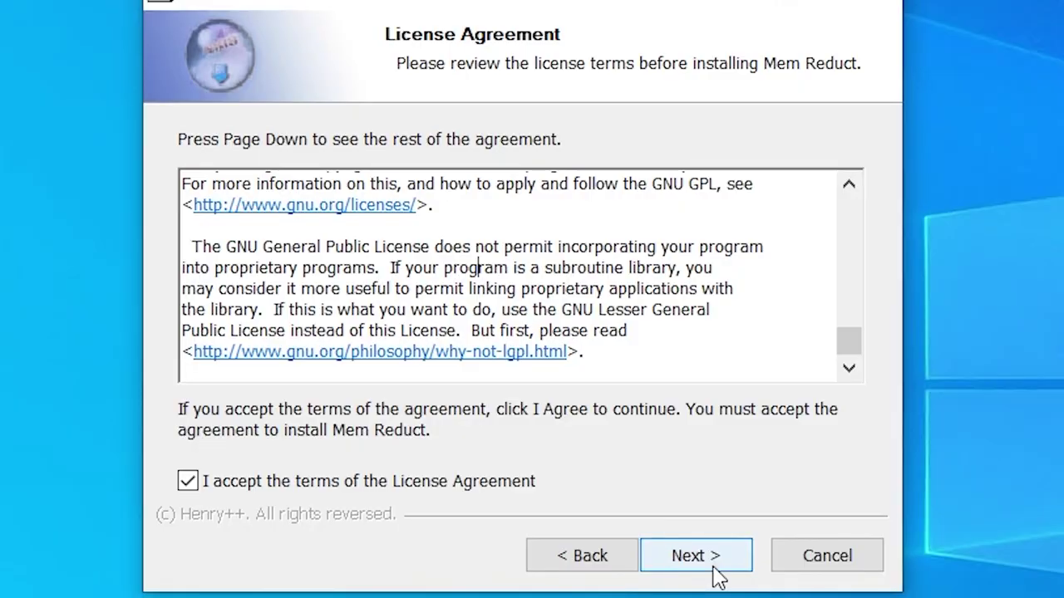
pyautogui.click(714, 568)
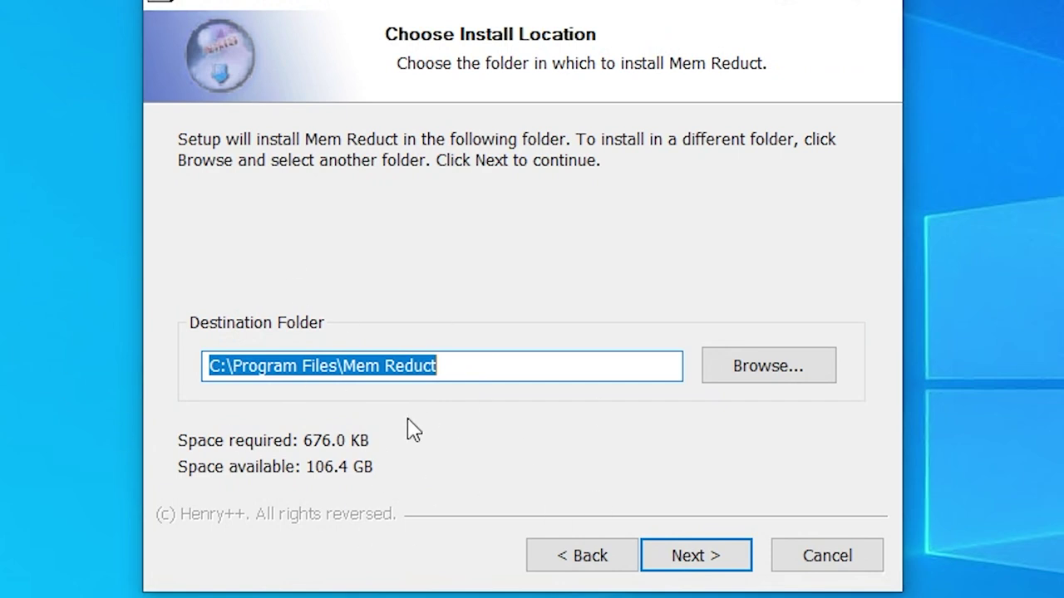
# Step: Keep C:\Program Files\Mem Reduct and include Localization, desktop and start menu shortcuts
pyautogui.click(707, 549)
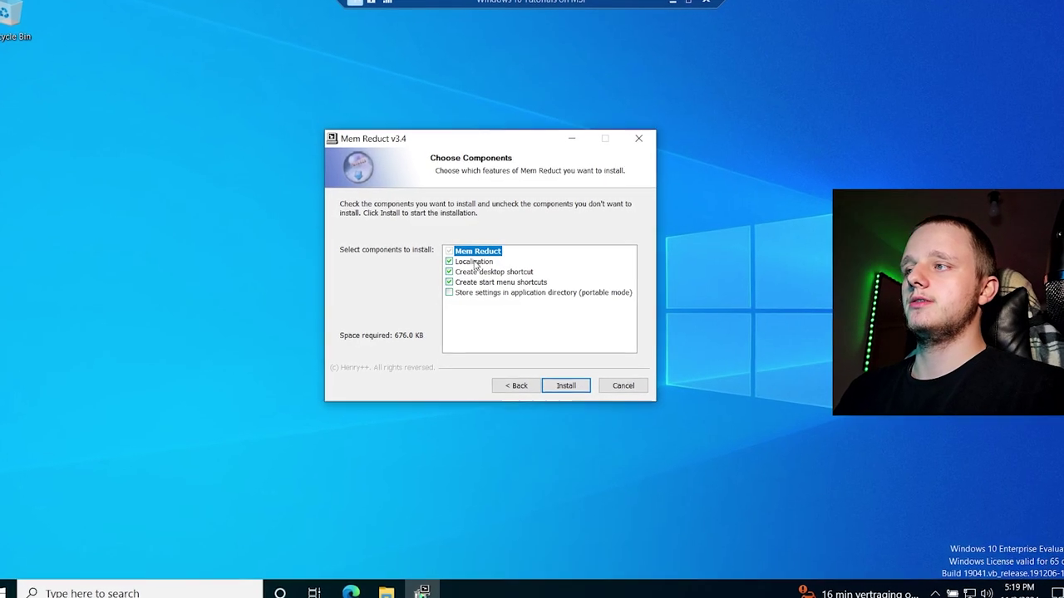
pyautogui.click(476, 263)
pyautogui.click(480, 272)
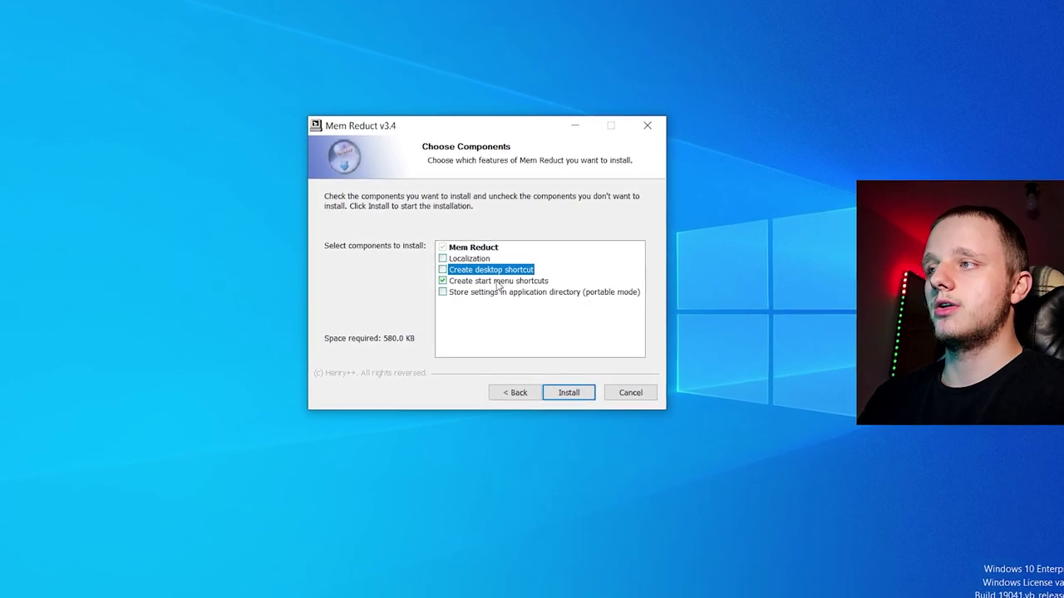
pyautogui.click(442, 269)
pyautogui.click(472, 247)
pyautogui.click(443, 257)
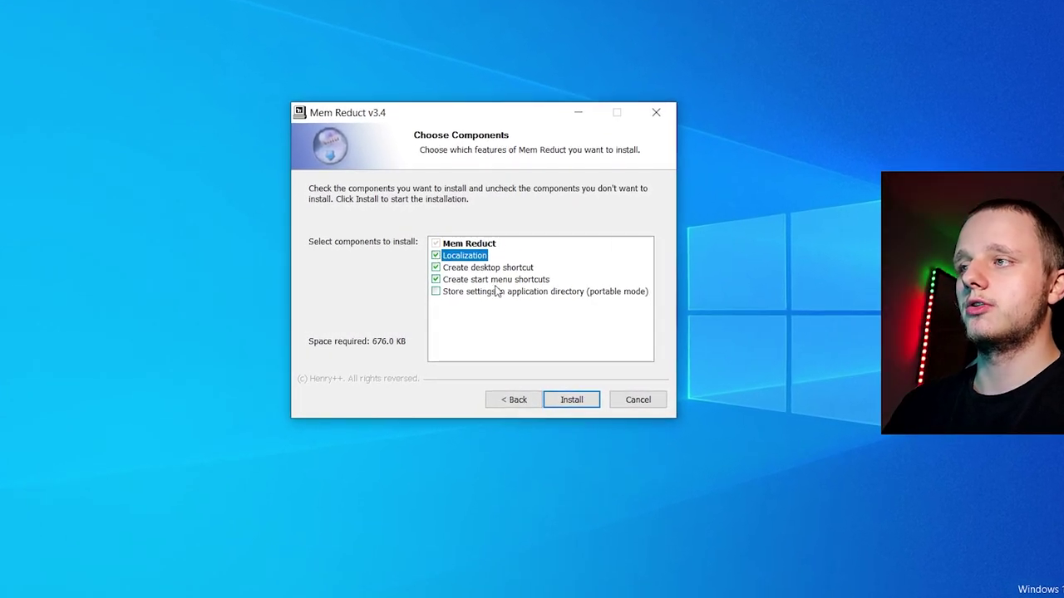
pyautogui.click(497, 283)
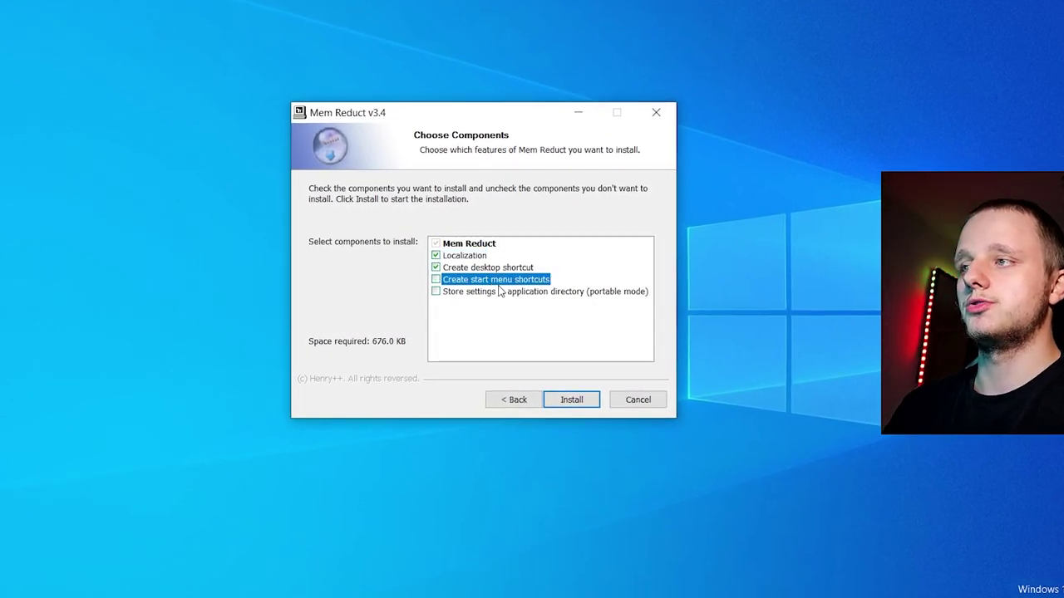
pyautogui.click(436, 280)
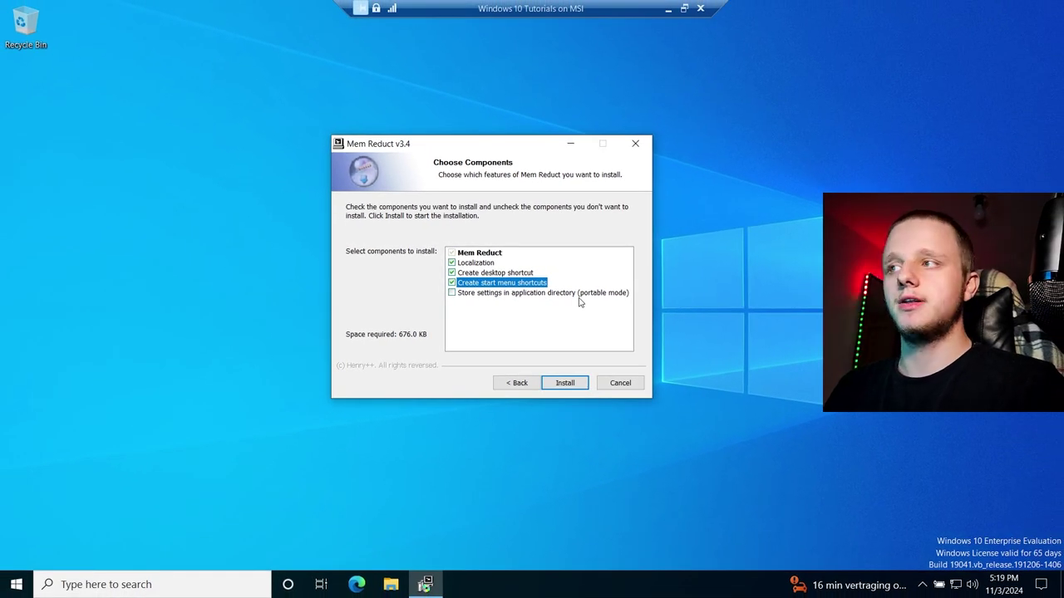
# Step: Leave portable-mode settings storage off and start the installation
pyautogui.click(507, 383)
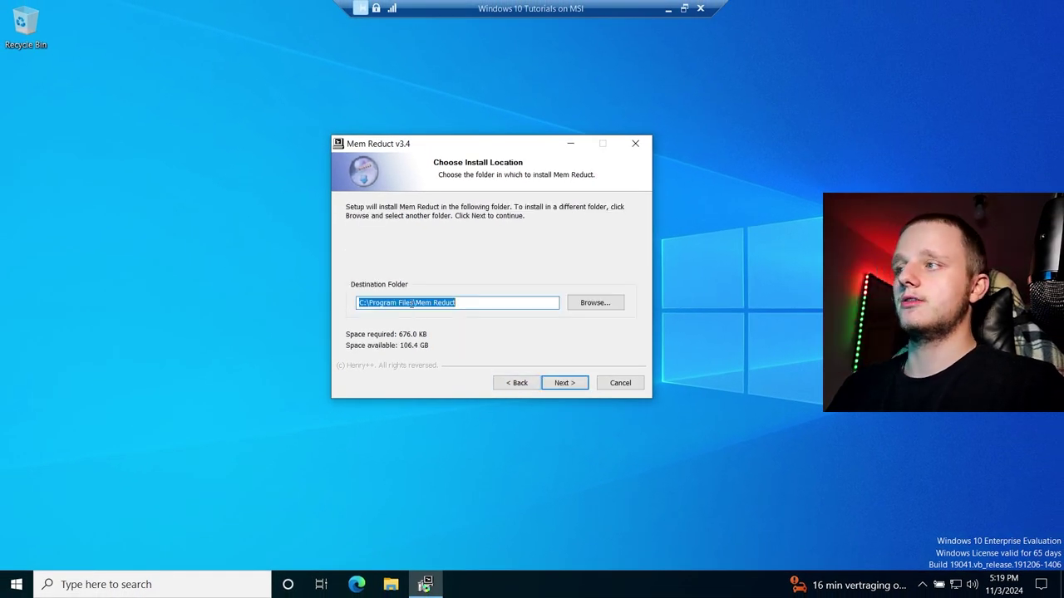
pyautogui.click(565, 382)
pyautogui.click(549, 293)
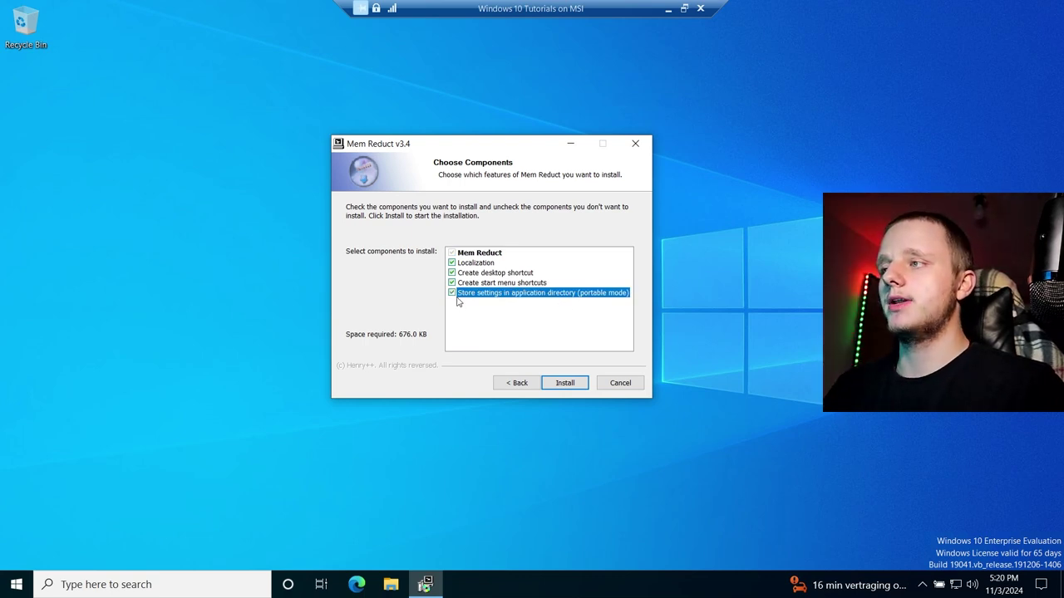
pyautogui.click(565, 383)
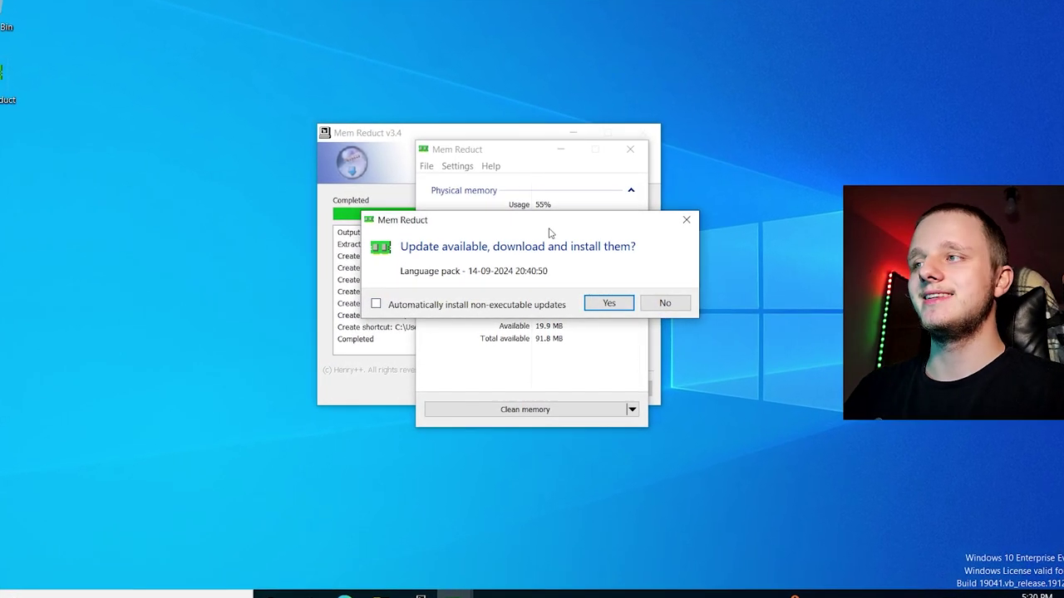
# Step: Turn on automatic non-executable updates and download the language pack update
pyautogui.moveTo(557, 230); pyautogui.dragTo(511, 243)
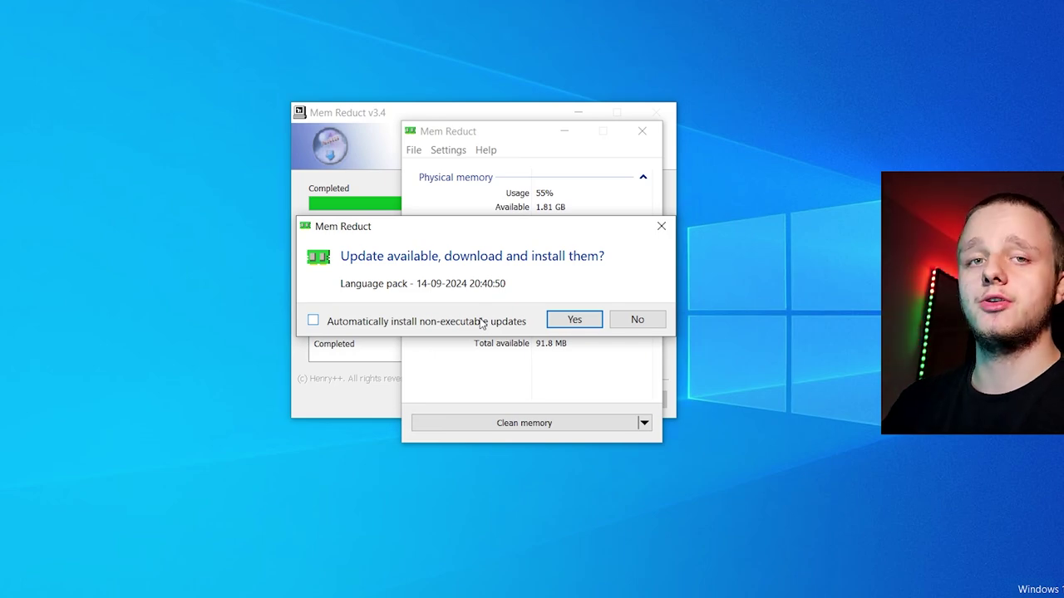
pyautogui.click(359, 326)
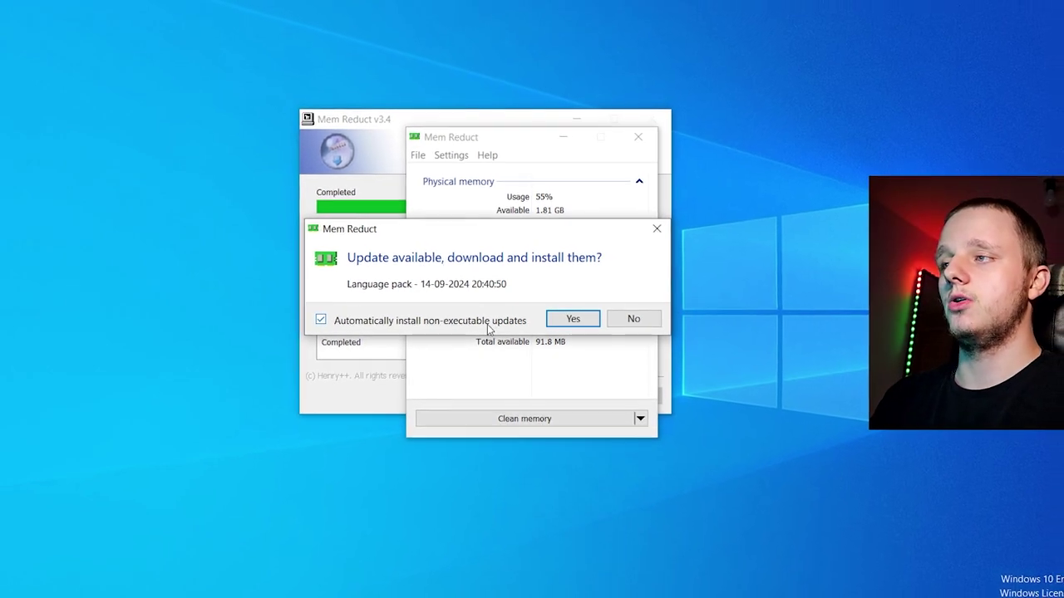
pyautogui.click(580, 320)
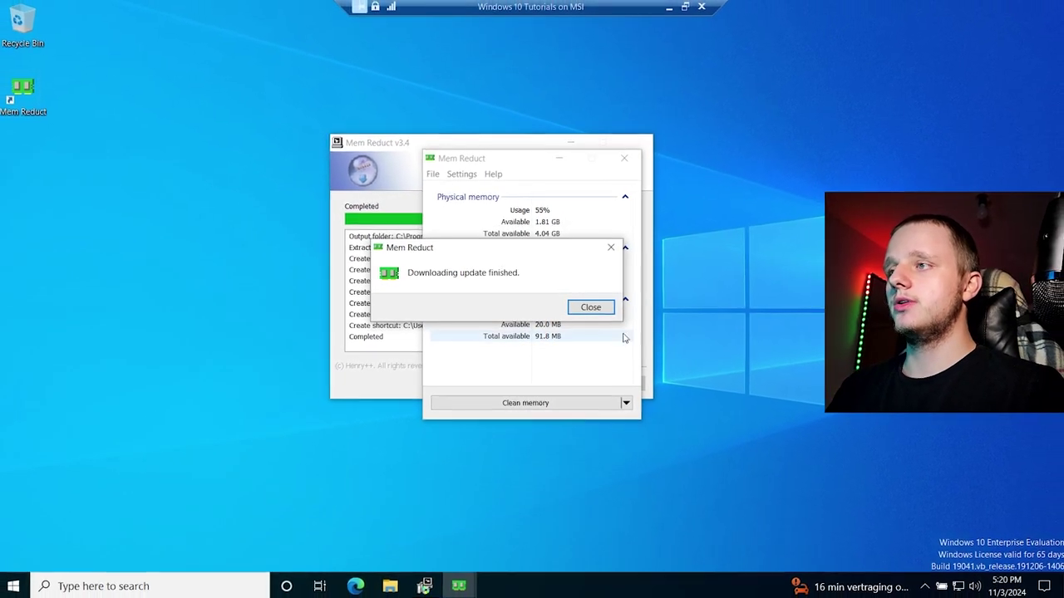
pyautogui.click(593, 310)
pyautogui.moveTo(530, 161); pyautogui.dragTo(466, 198)
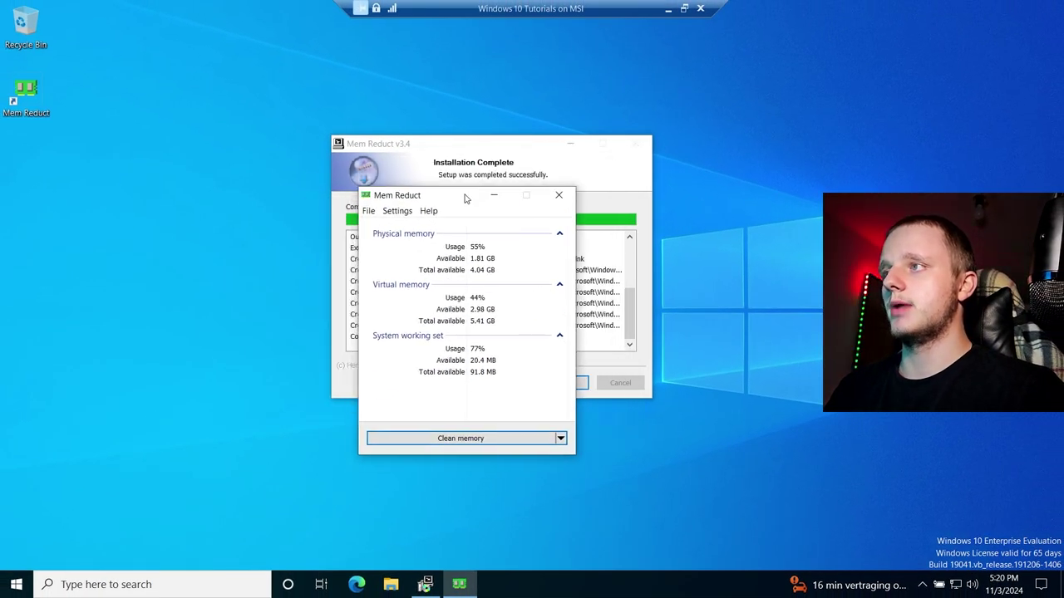
pyautogui.click(572, 151)
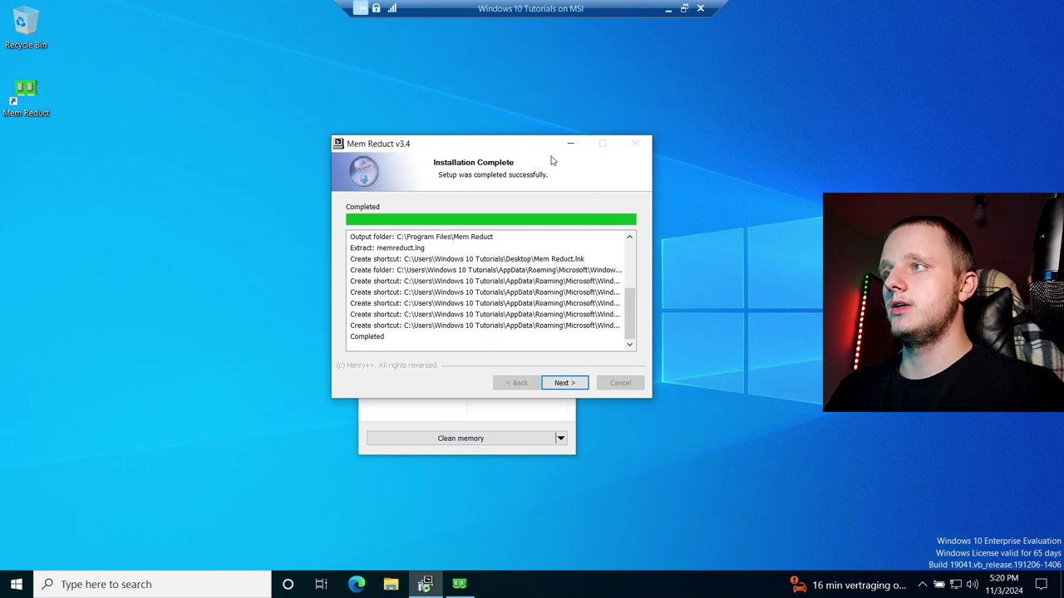
# Step: Finish setup from Installation Complete with Run Mem Reduct checked, leaving only the memory window
pyautogui.click(565, 383)
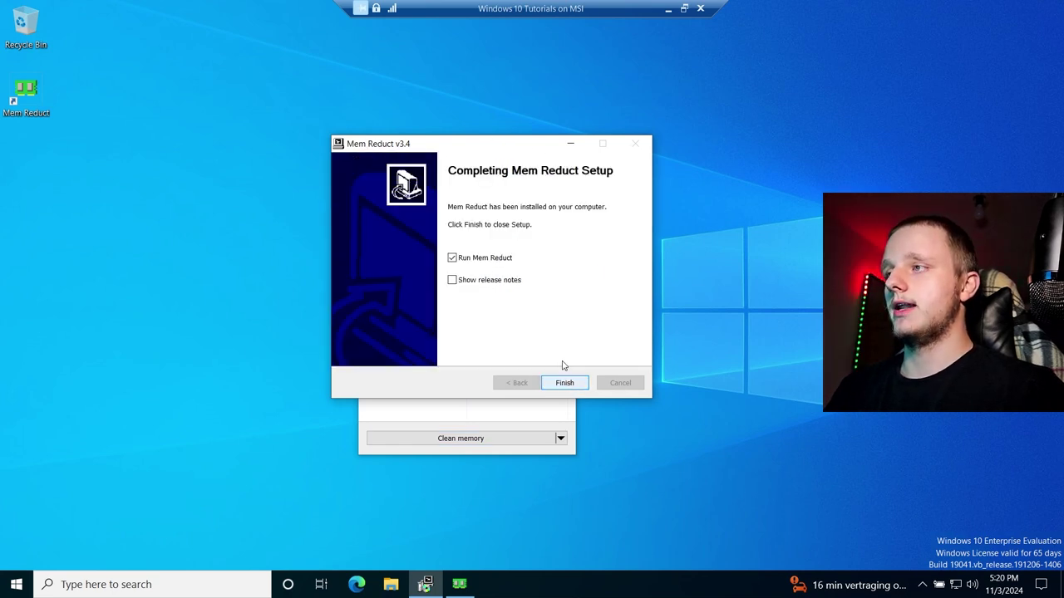
pyautogui.click(482, 410)
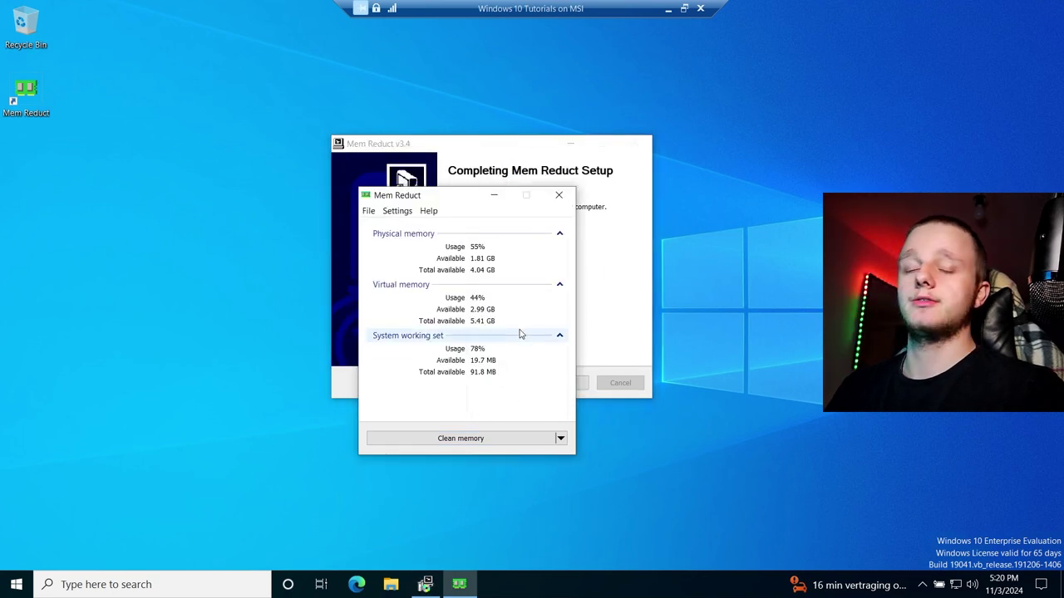
pyautogui.click(594, 389)
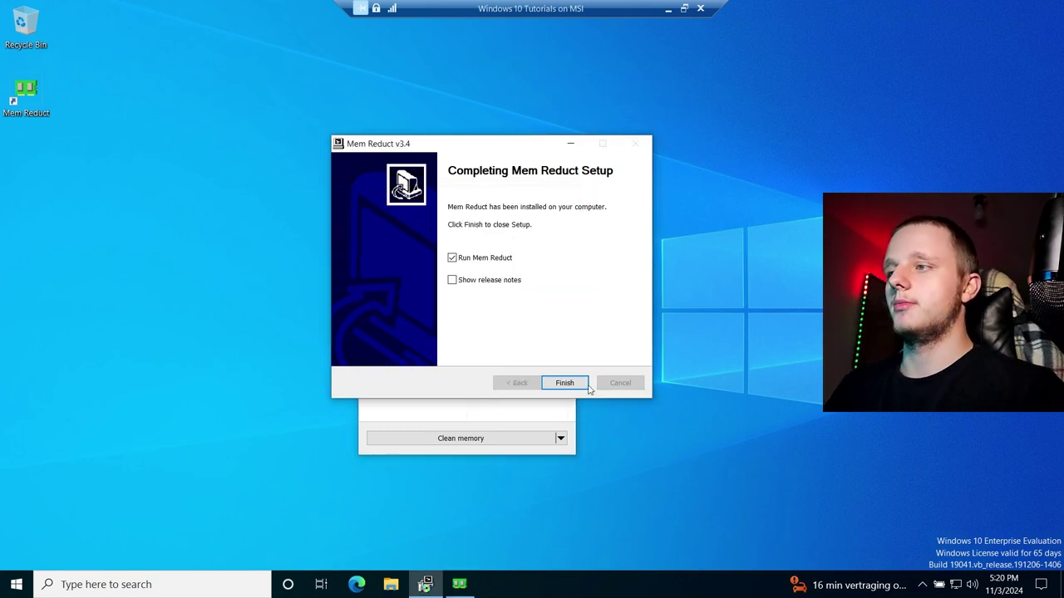
pyautogui.click(566, 383)
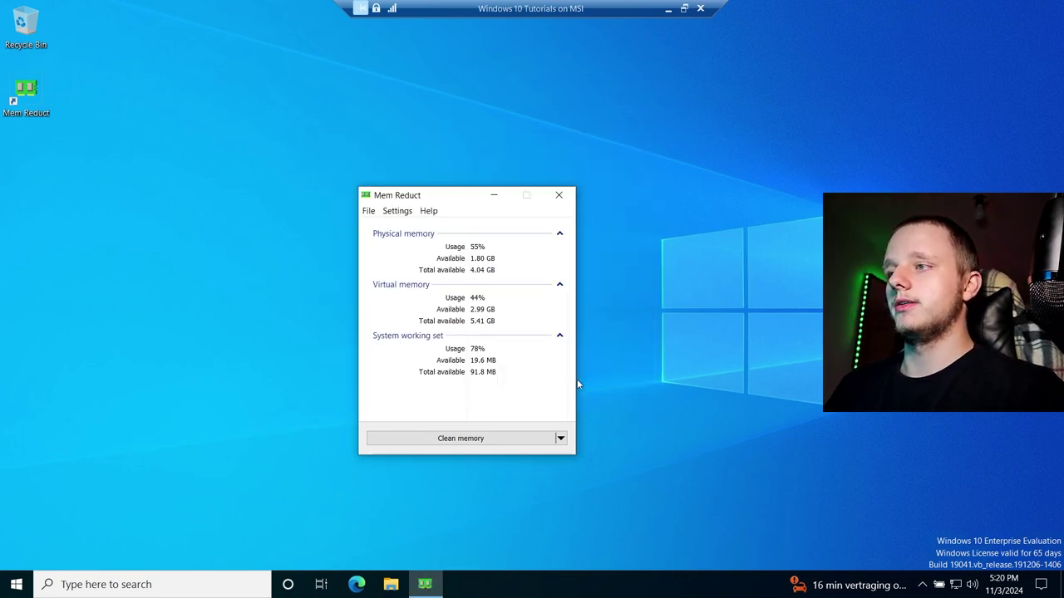
pyautogui.moveTo(451, 197); pyautogui.dragTo(471, 154)
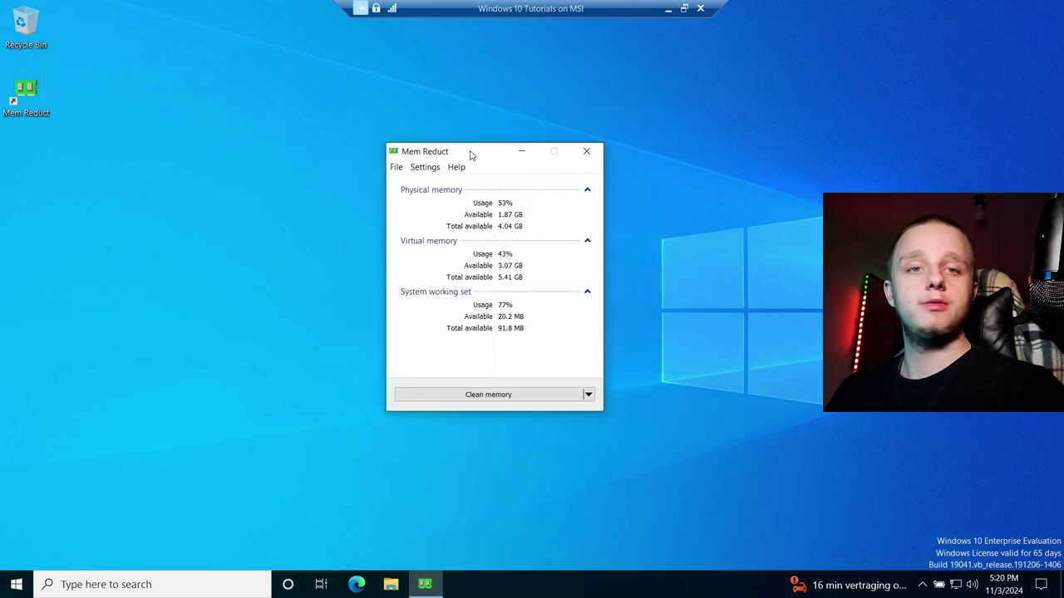
pyautogui.click(27, 102)
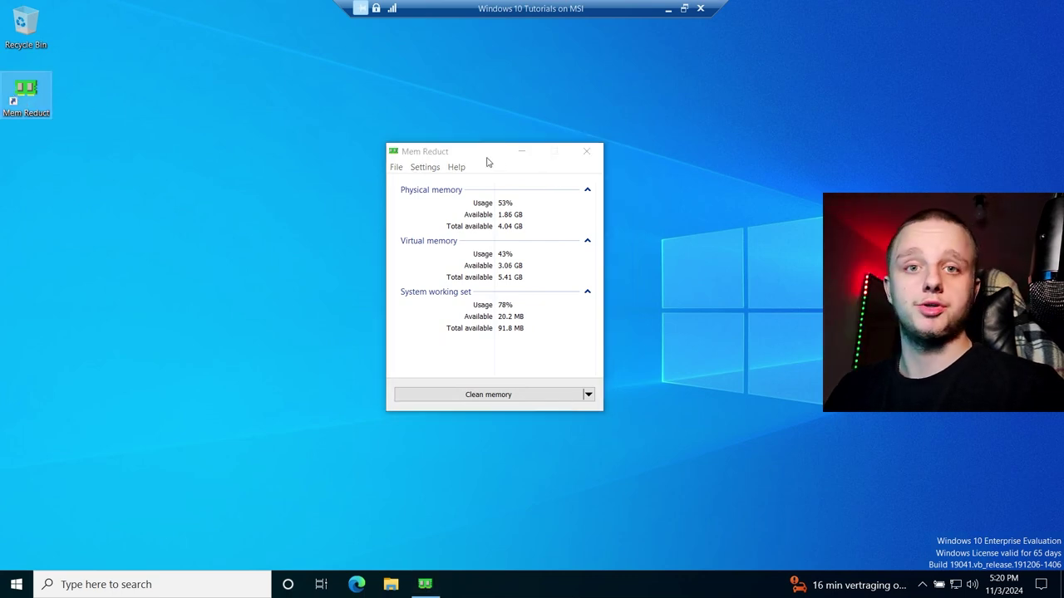
# Step: Clean memory with Do not ask again ticked, releasing 503 MB
pyautogui.moveTo(479, 158); pyautogui.dragTo(465, 171)
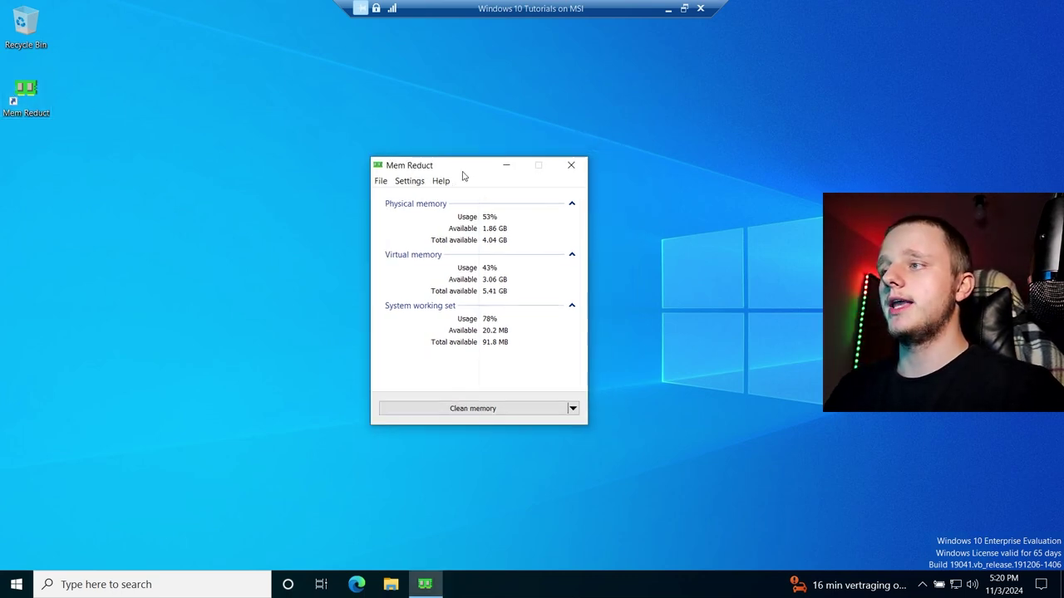
pyautogui.click(479, 410)
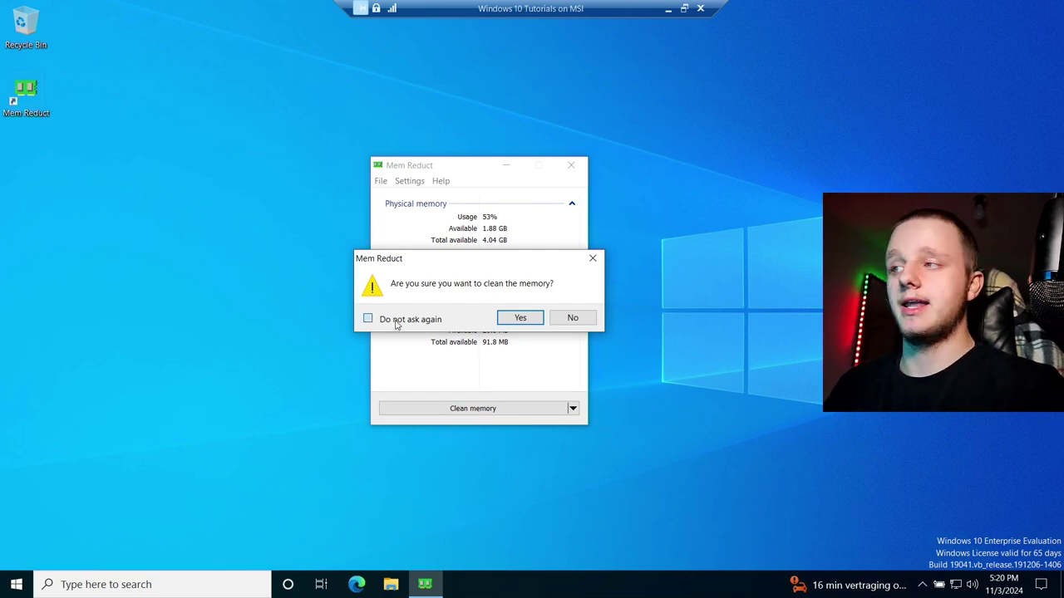
pyautogui.click(396, 322)
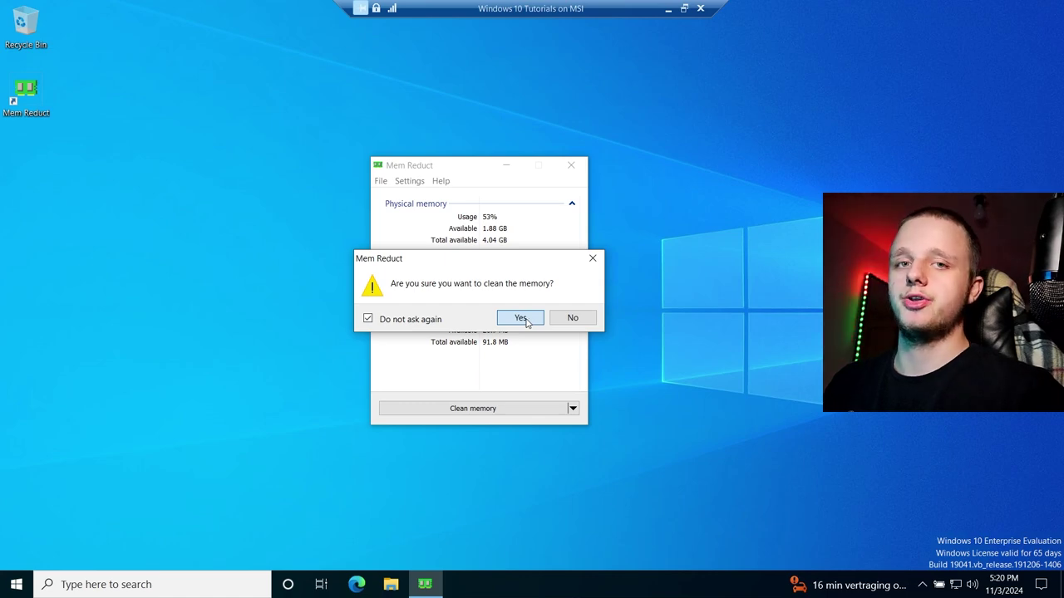
pyautogui.click(521, 318)
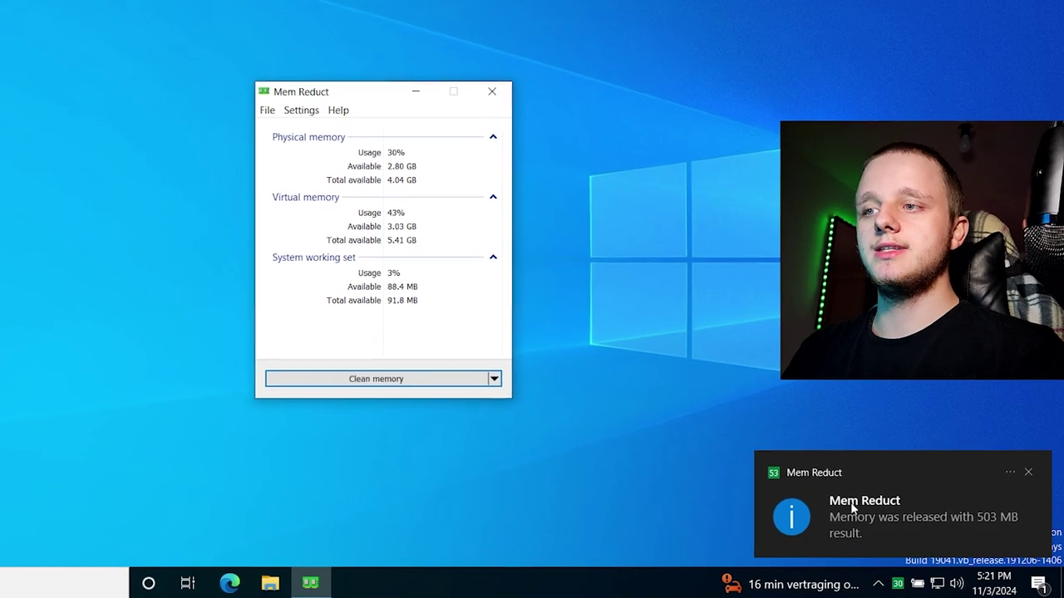
pyautogui.click(1009, 472)
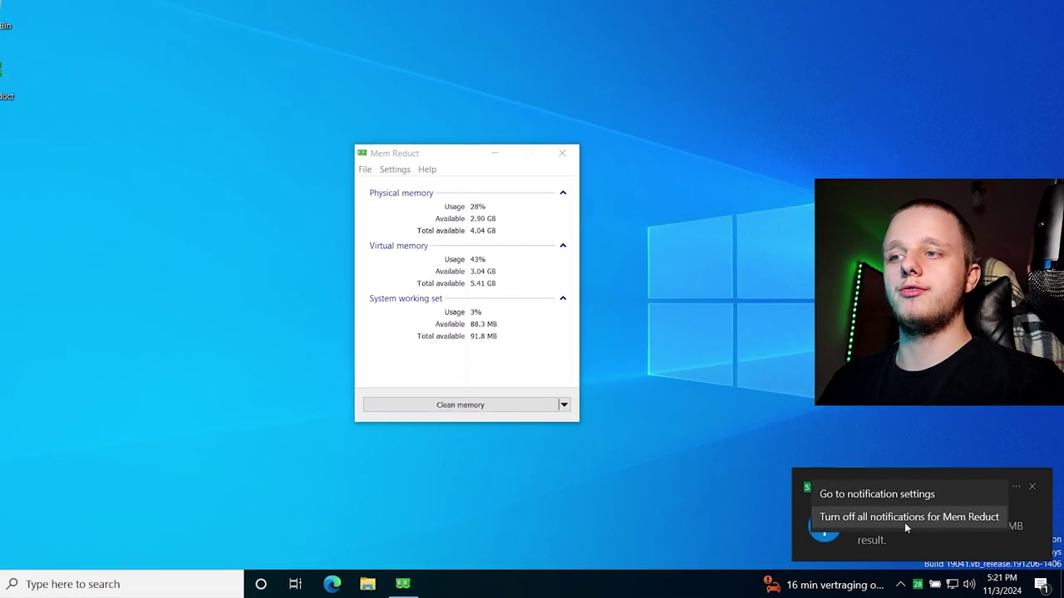
# Step: Go to notification settings from the Mem Reduct notification in Action Center
pyautogui.click(854, 415)
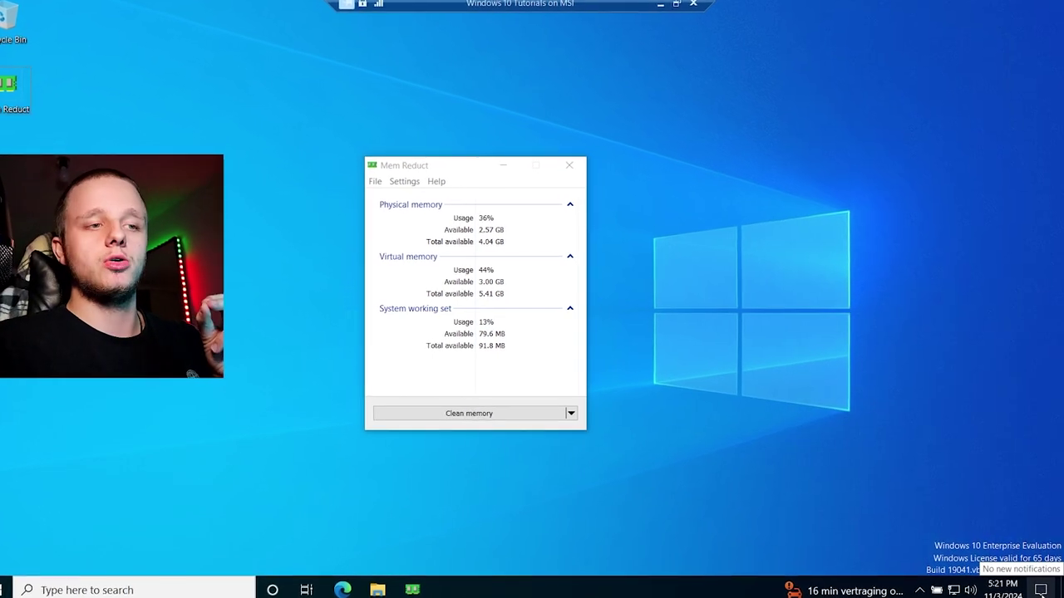
pyautogui.click(1039, 591)
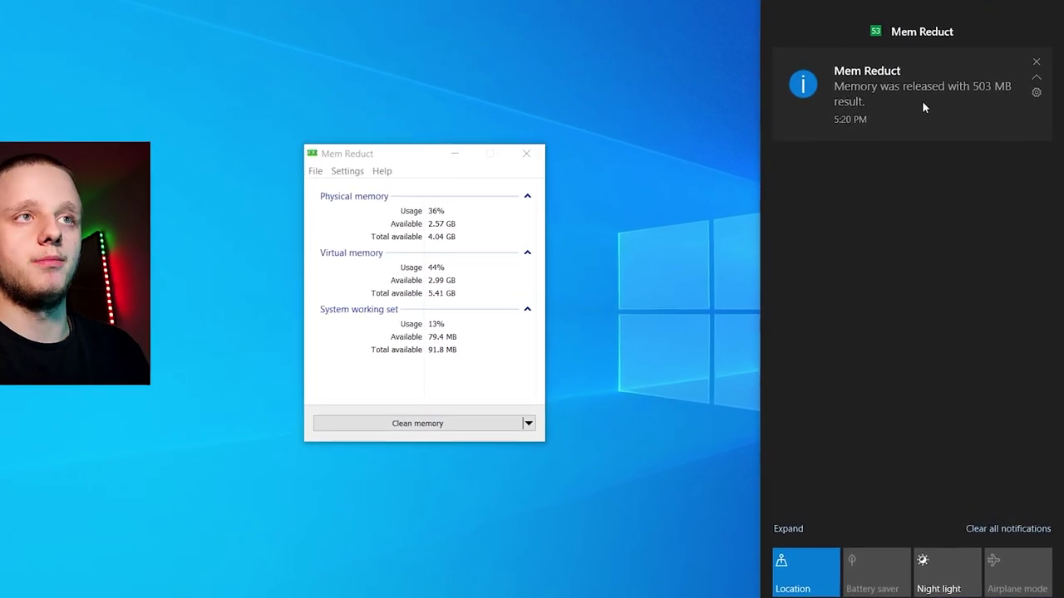
pyautogui.click(1035, 83)
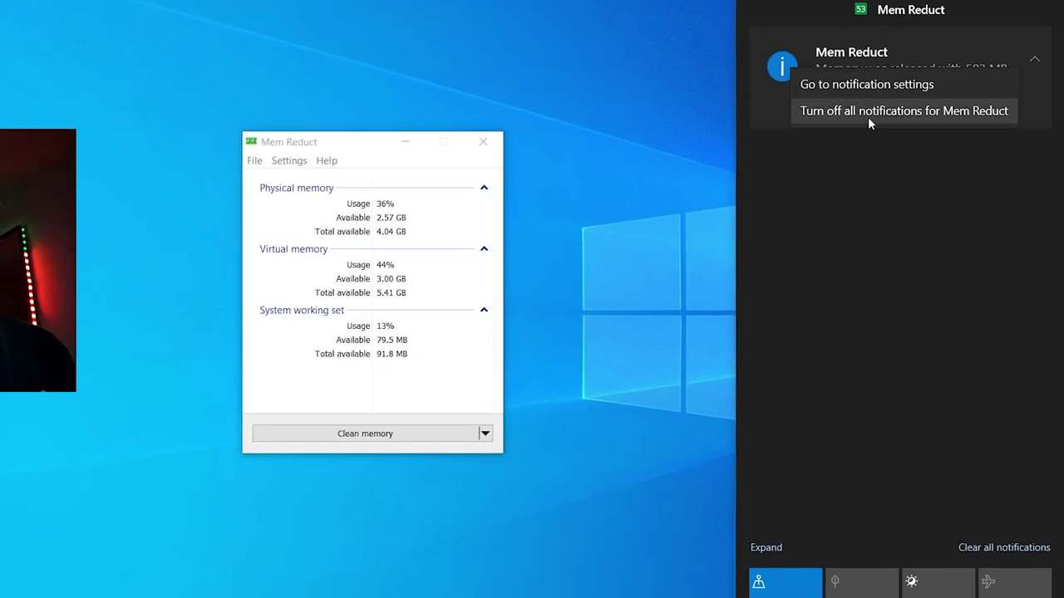
pyautogui.click(953, 199)
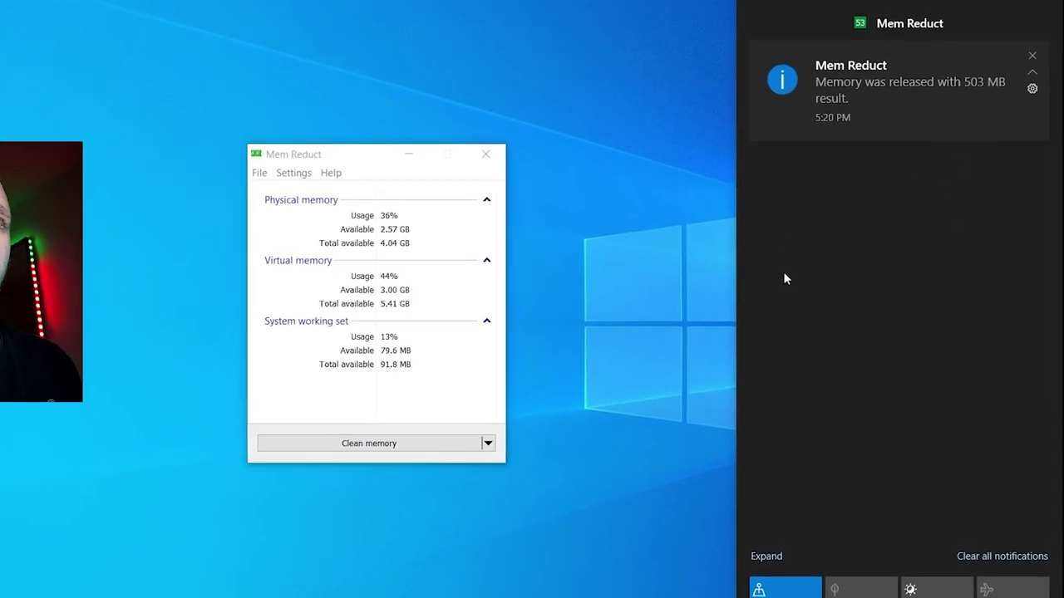
pyautogui.click(1037, 41)
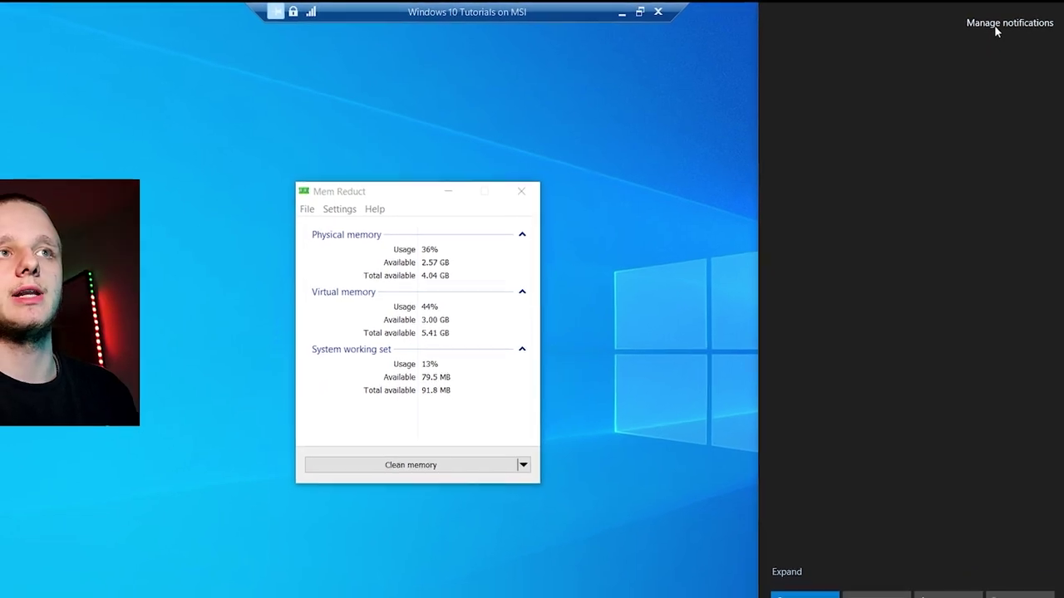
pyautogui.click(995, 24)
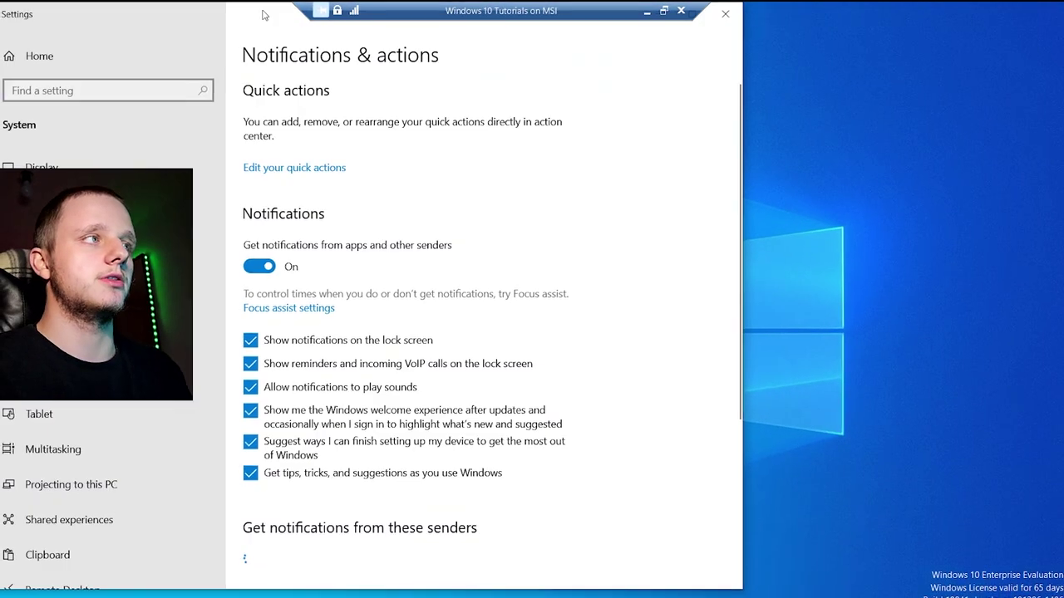
# Step: Switch the Mem Reduct toggle to Off under Get notifications from these senders in Windows Settings
pyautogui.moveTo(262, 12); pyautogui.dragTo(420, 55)
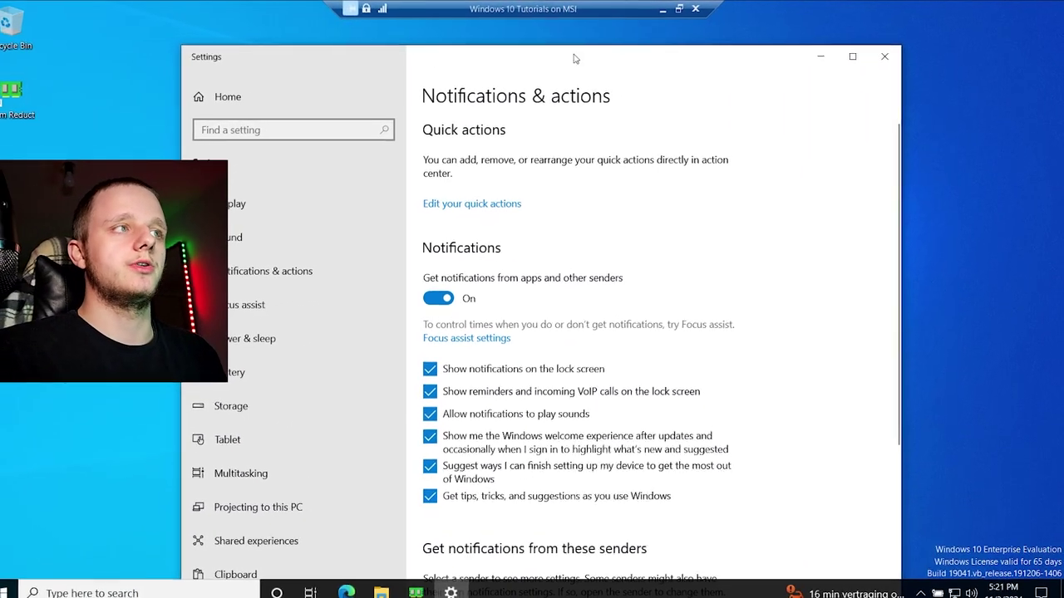
pyautogui.scroll(-4, 630, 269)
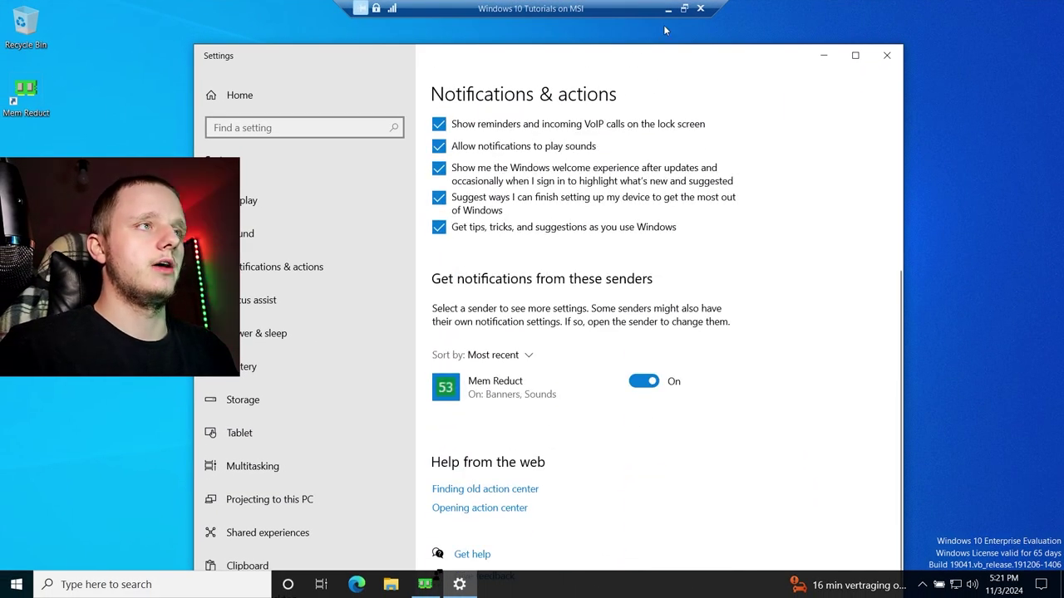
pyautogui.moveTo(647, 44); pyautogui.dragTo(646, 10)
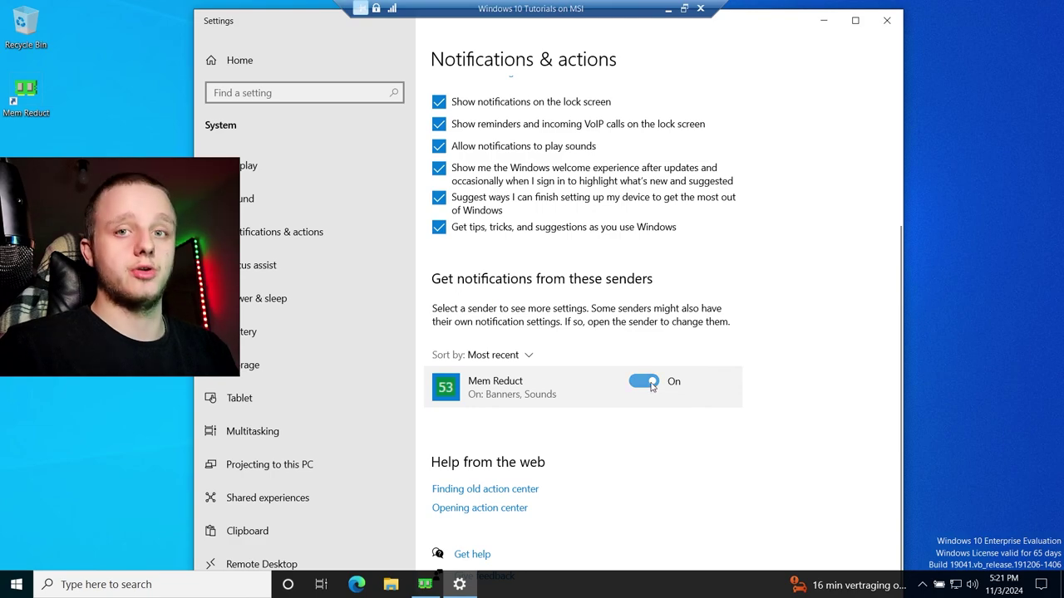
pyautogui.click(644, 382)
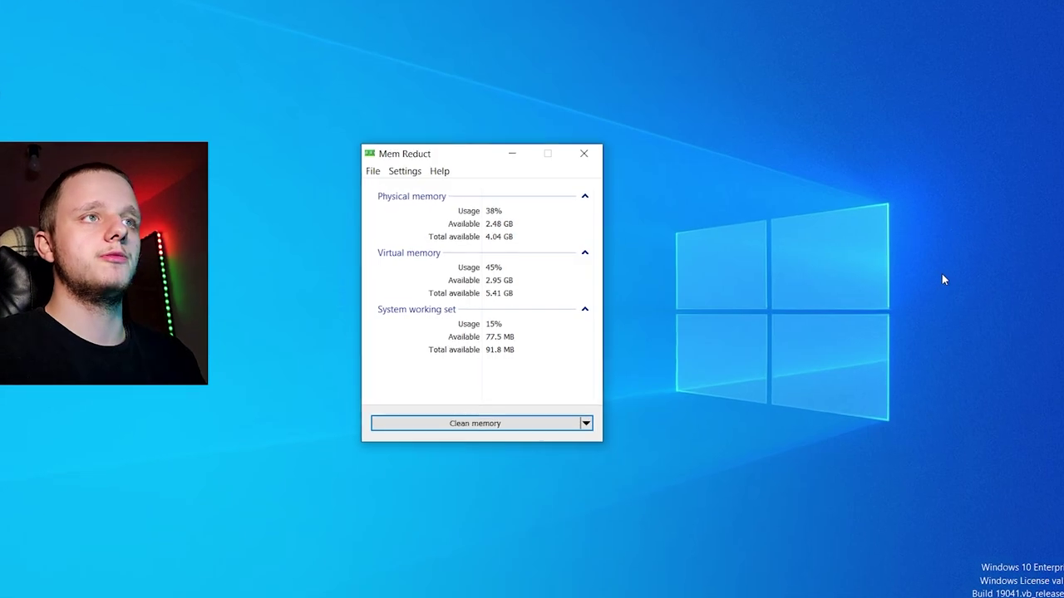
# Step: Clean memory again, then drag the Mem Reduct icon from the hidden tray icons onto the taskbar
pyautogui.click(484, 424)
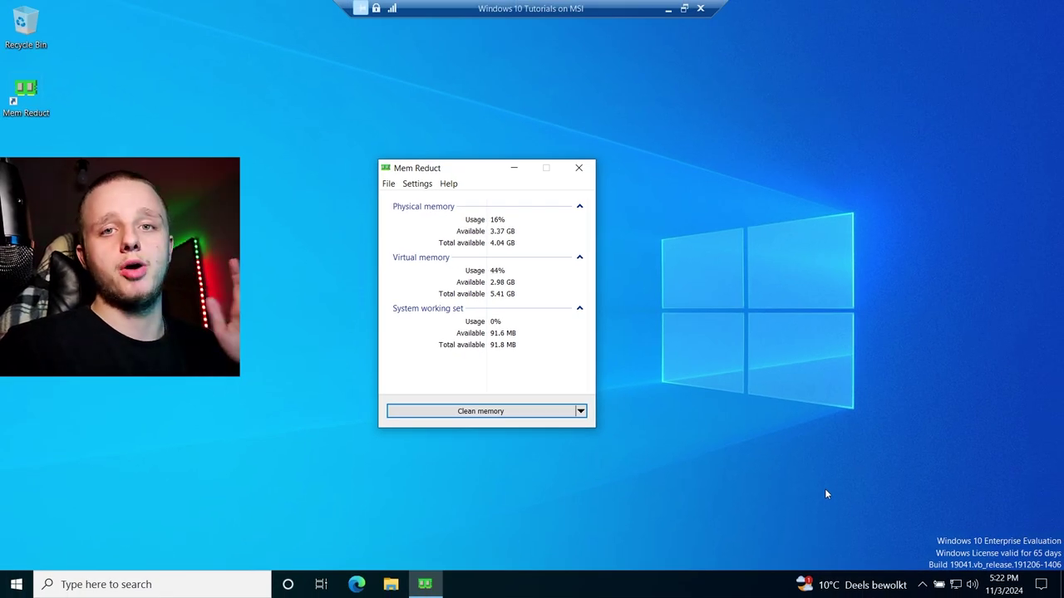
pyautogui.moveTo(458, 163); pyautogui.dragTo(486, 148)
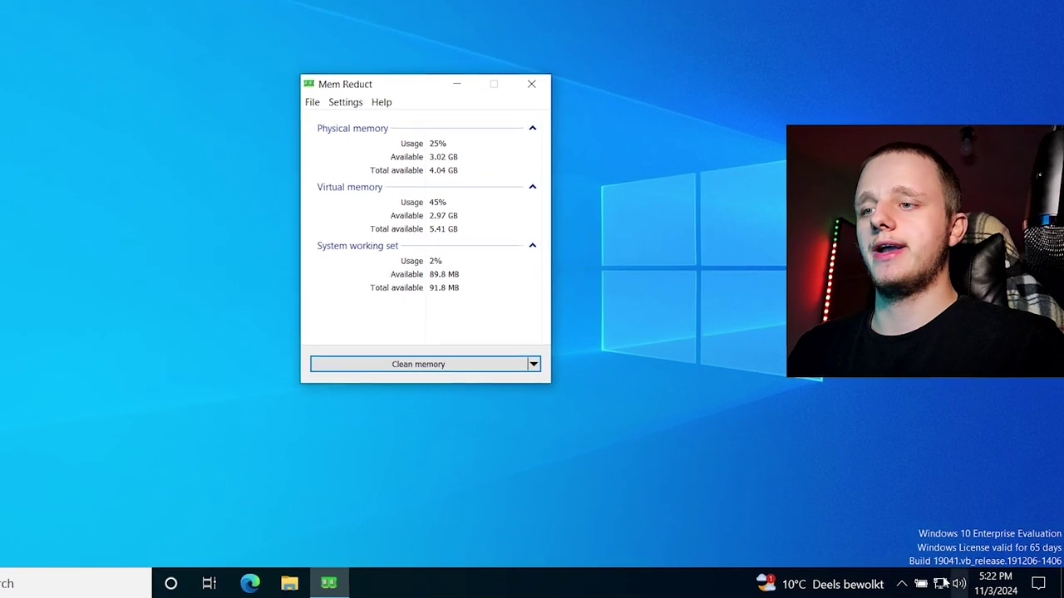
pyautogui.click(901, 584)
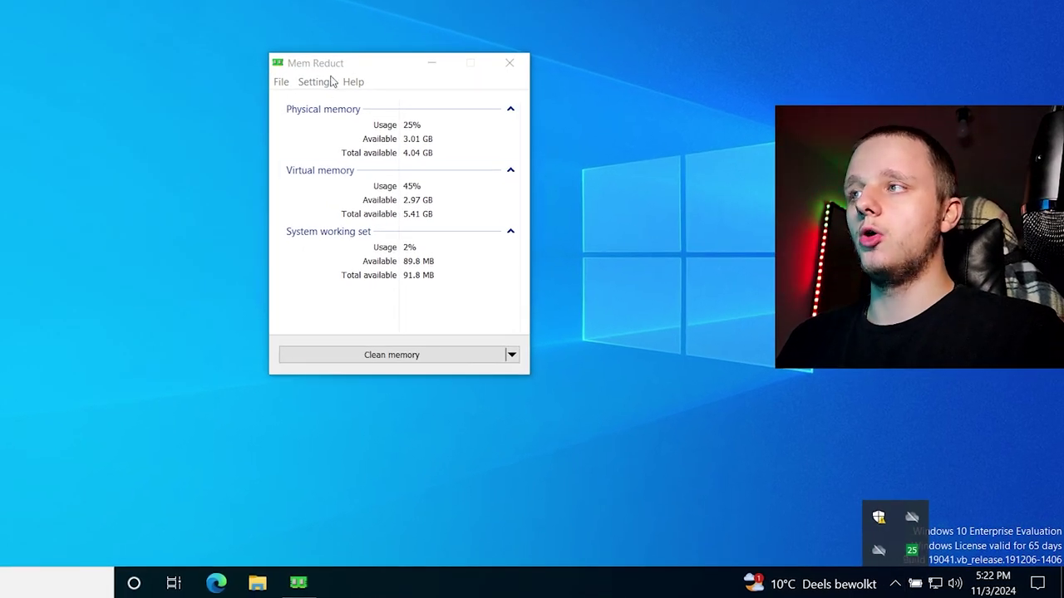
pyautogui.click(367, 64)
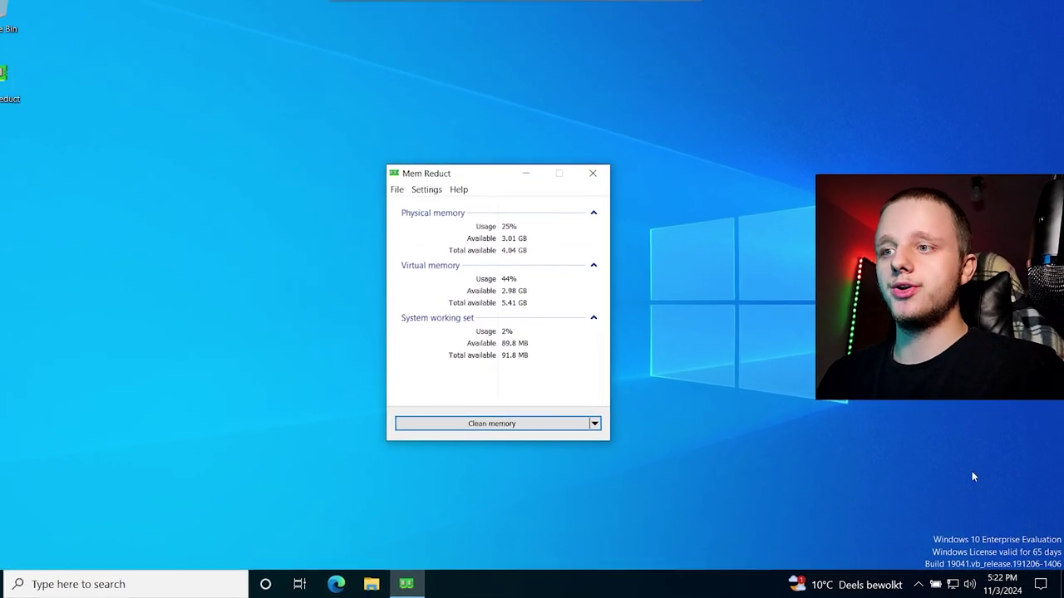
pyautogui.click(912, 584)
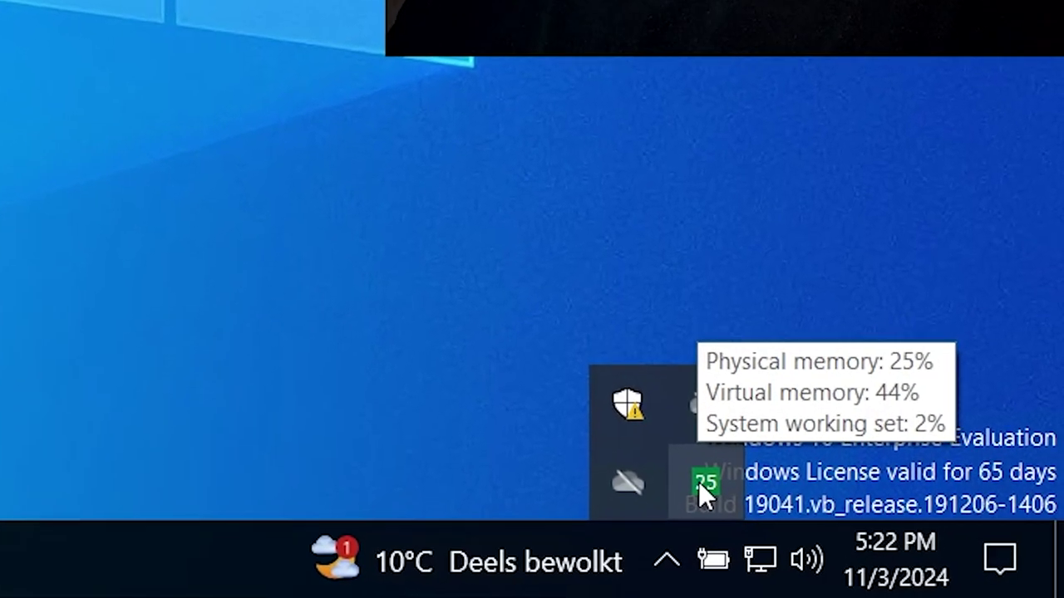
pyautogui.moveTo(682, 476); pyautogui.dragTo(673, 577)
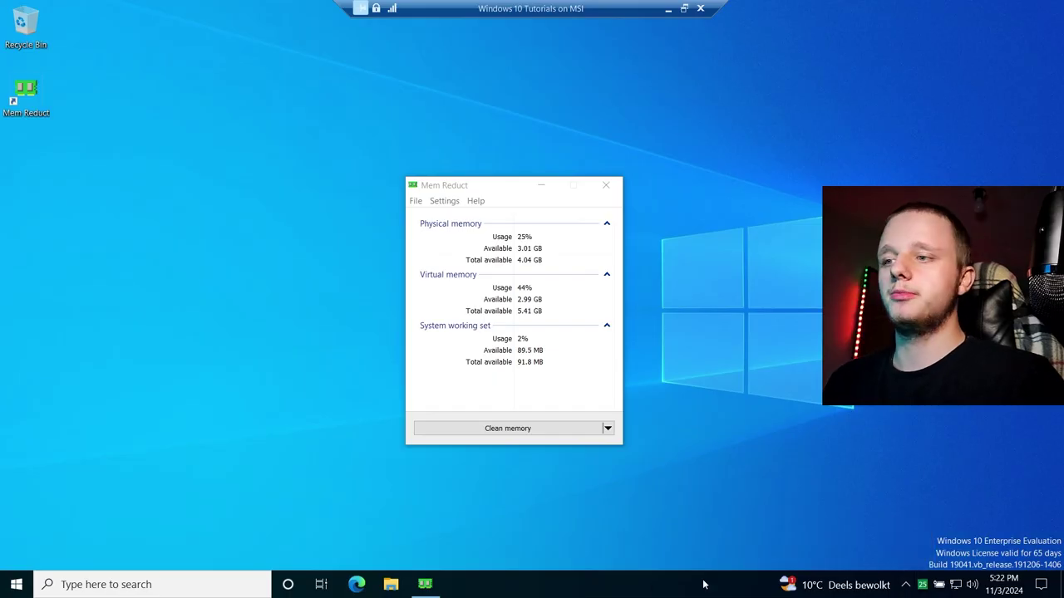
pyautogui.rightClick(612, 583)
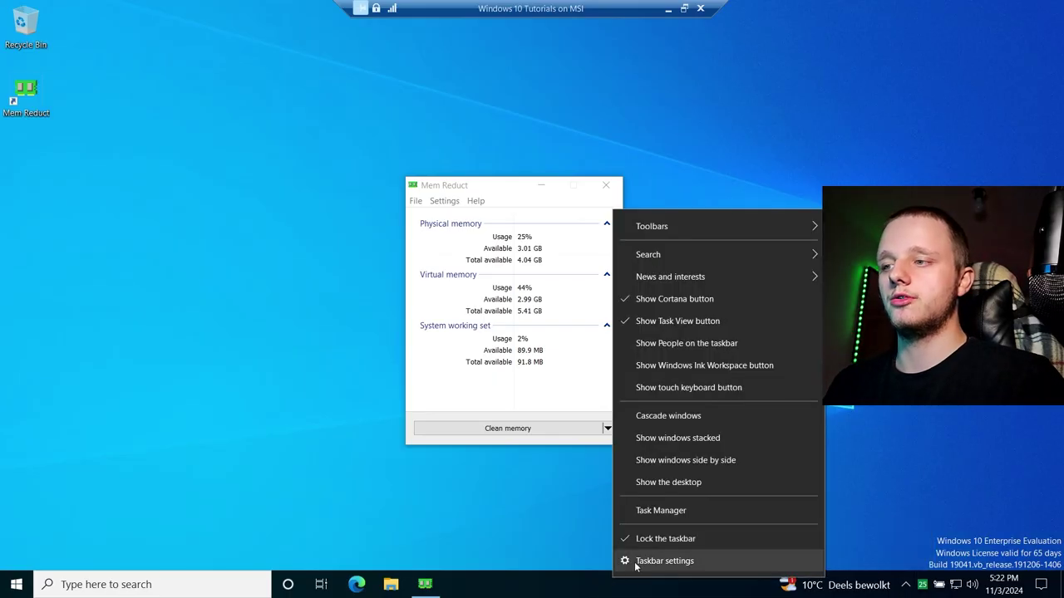
pyautogui.click(641, 563)
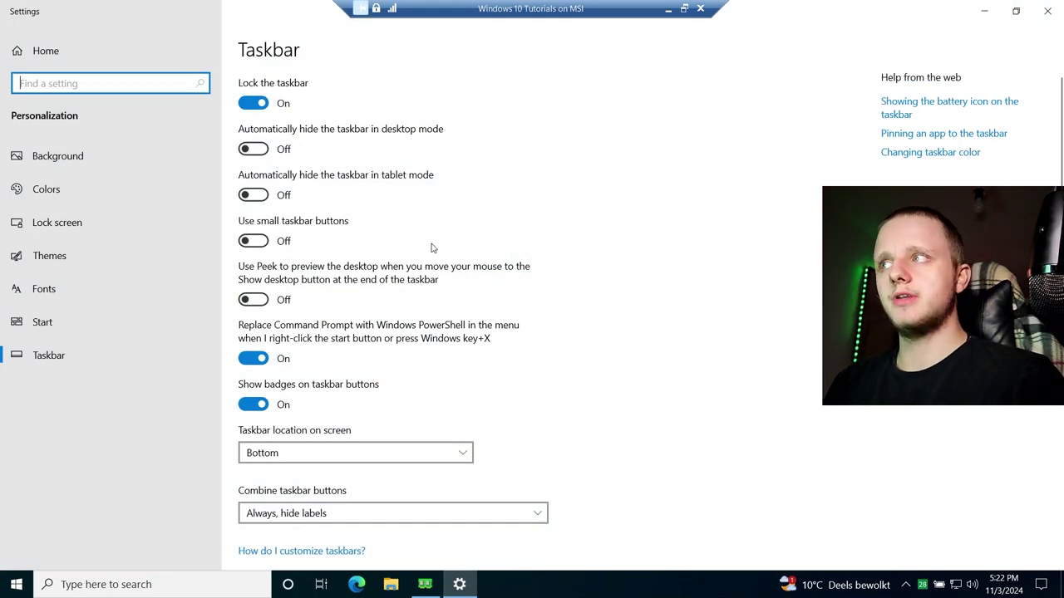
pyautogui.scroll(-5, 432, 247)
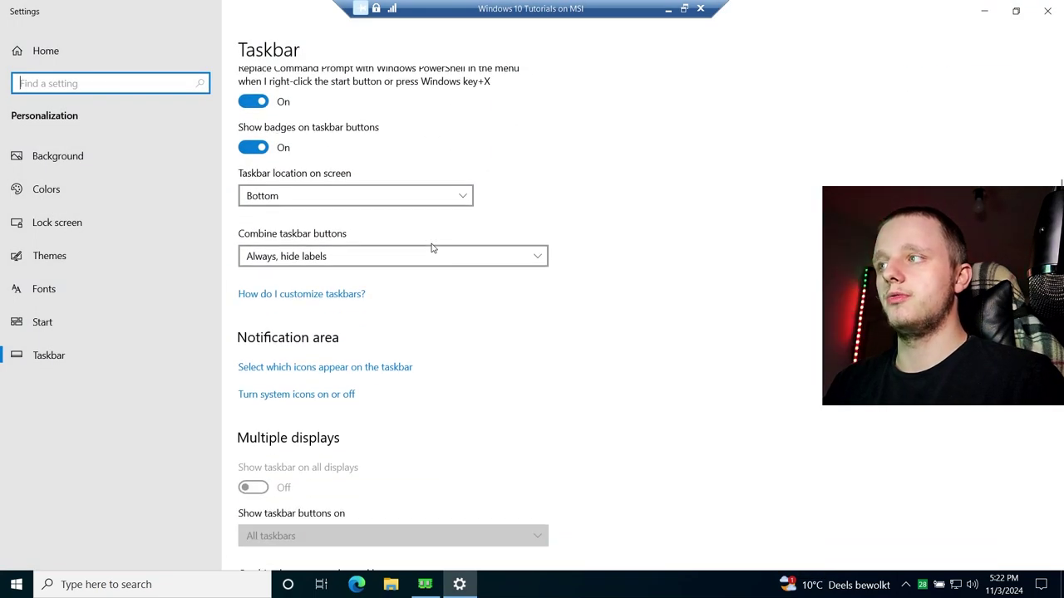
pyautogui.scroll(-2, 490, 373)
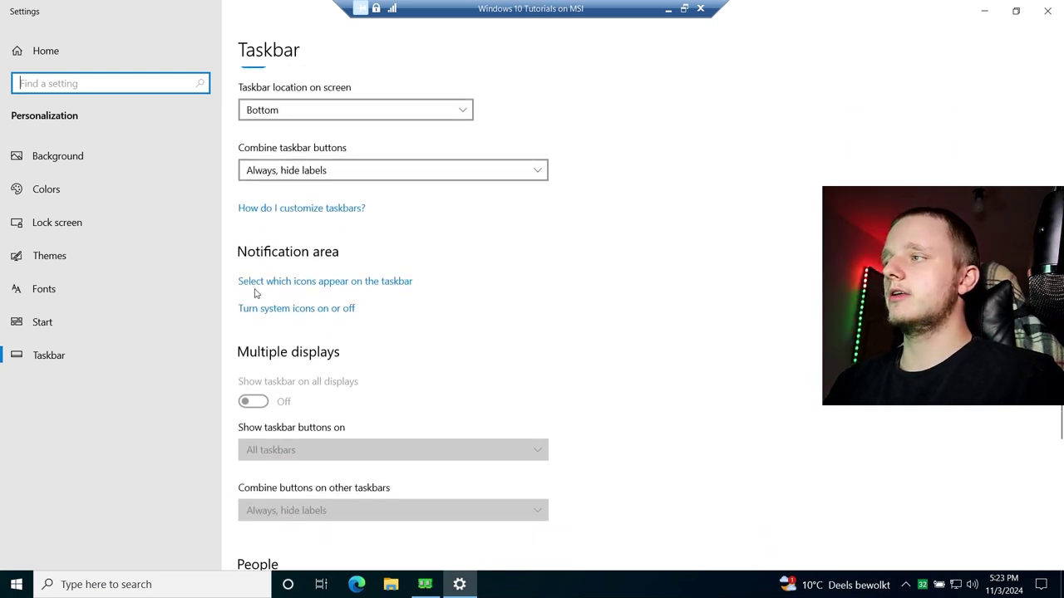
pyautogui.click(352, 282)
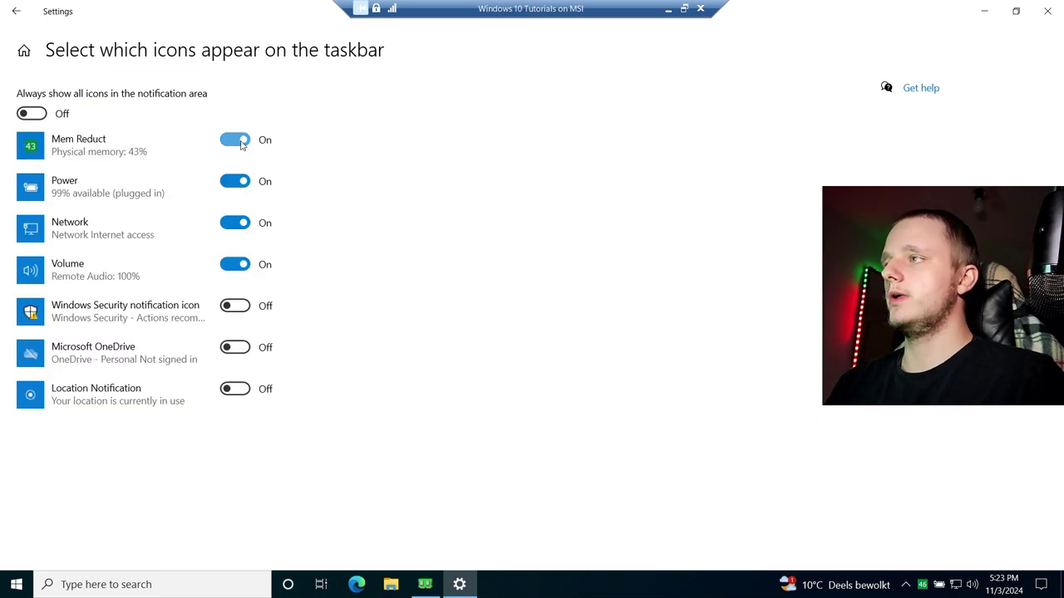
pyautogui.click(241, 142)
pyautogui.click(923, 590)
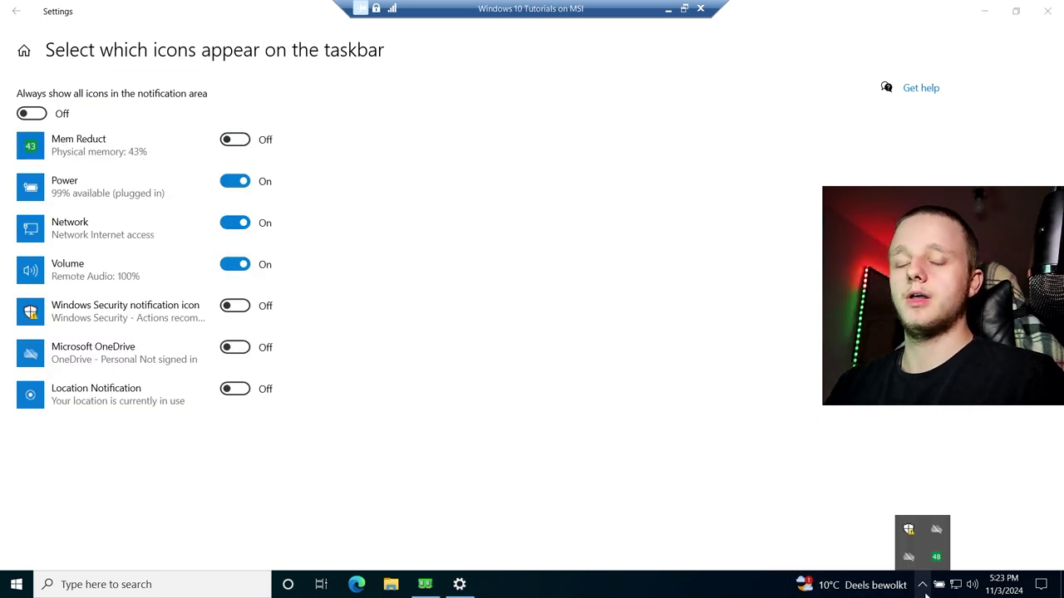
pyautogui.click(923, 586)
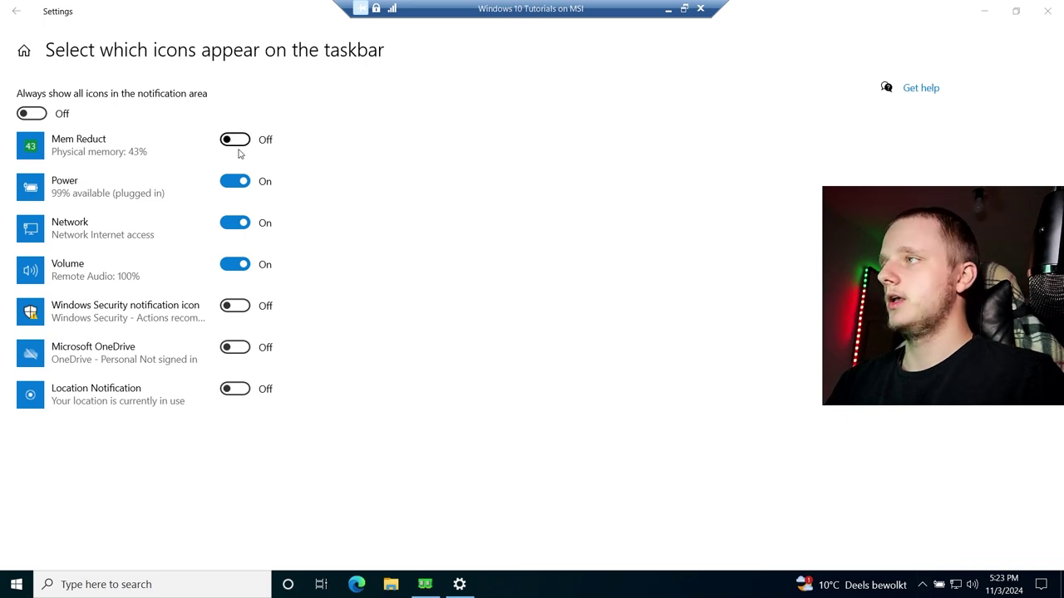
pyautogui.click(234, 140)
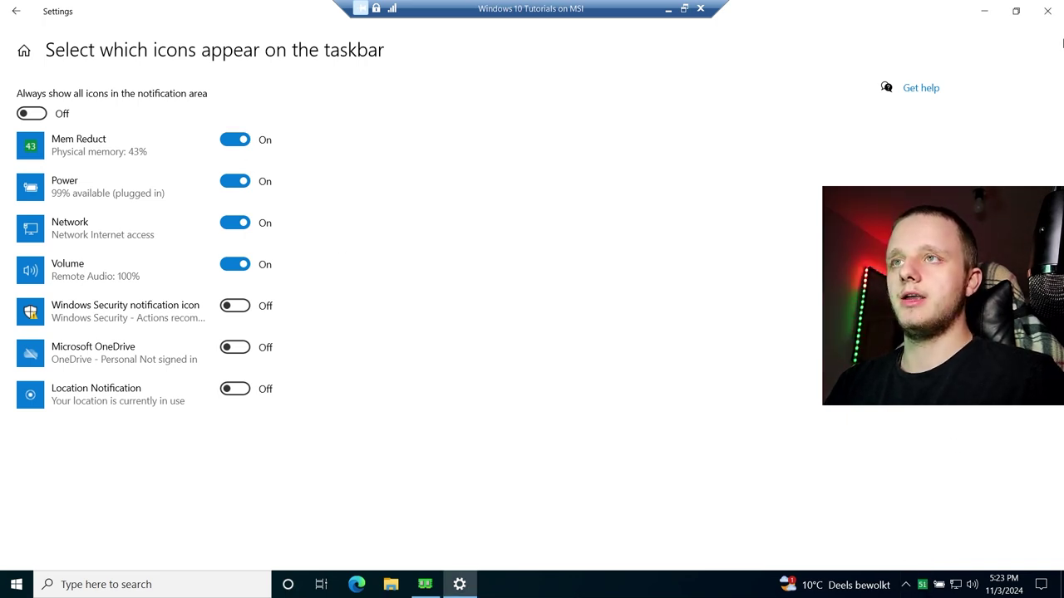
pyautogui.click(1047, 11)
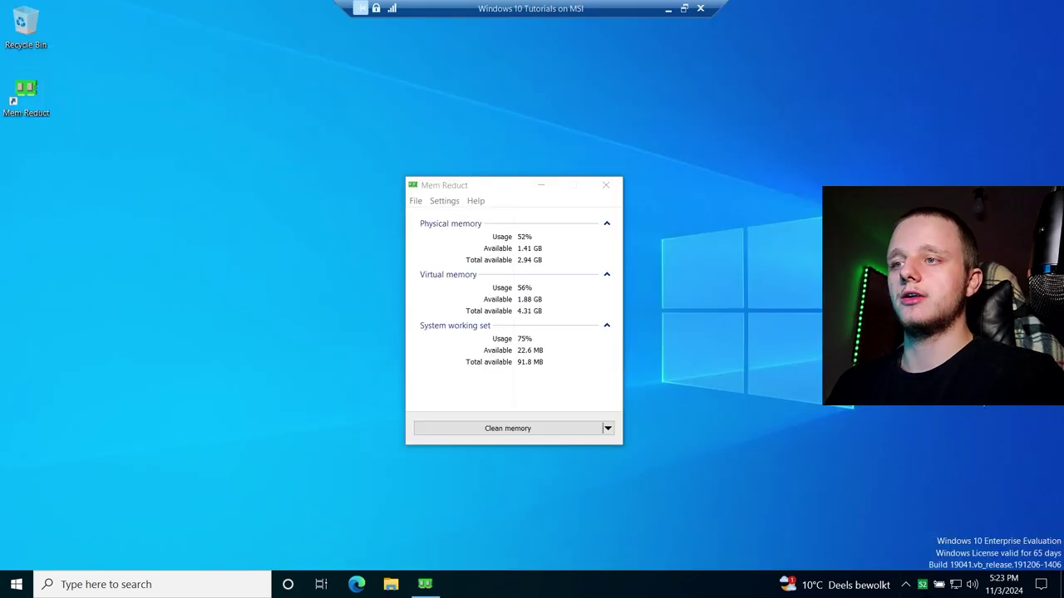
# Step: Run Clean memory... from the Mem Reduct tray icon's menu, dropping usage to 42%
pyautogui.rightClick(922, 584)
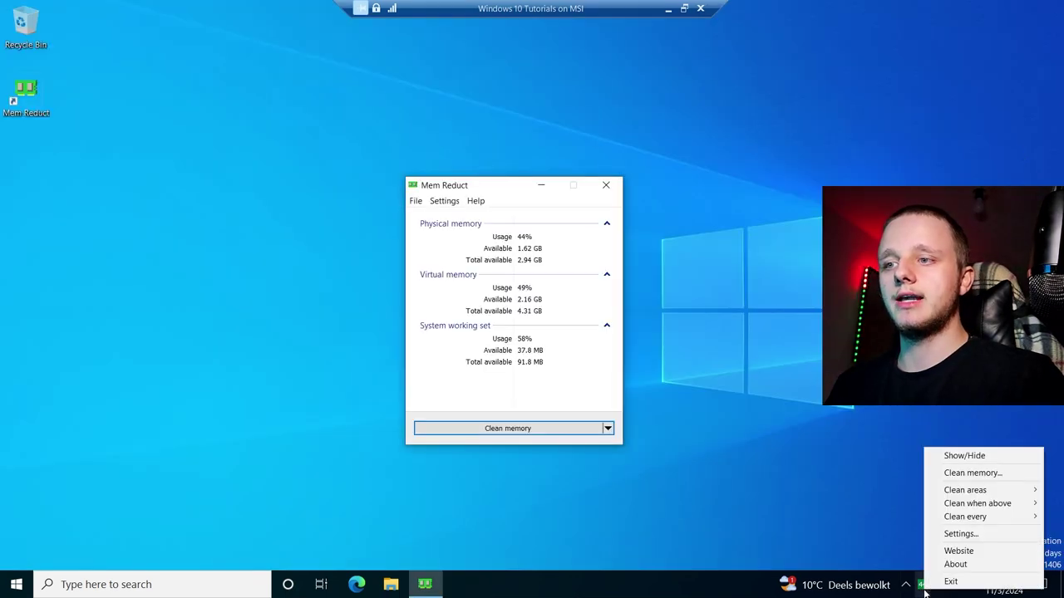
pyautogui.click(967, 472)
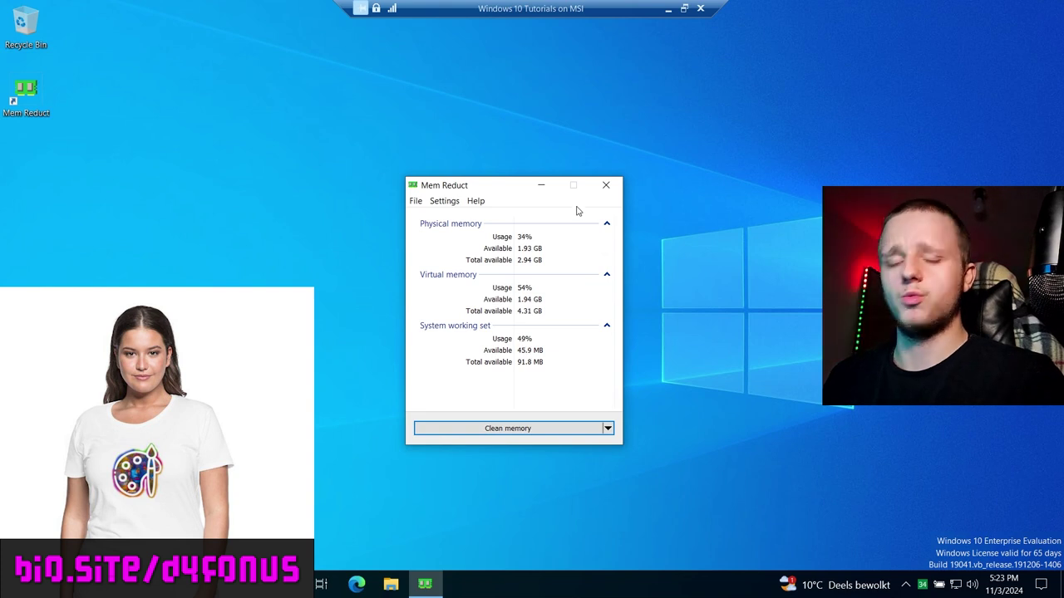
pyautogui.moveTo(449, 182); pyautogui.dragTo(409, 173)
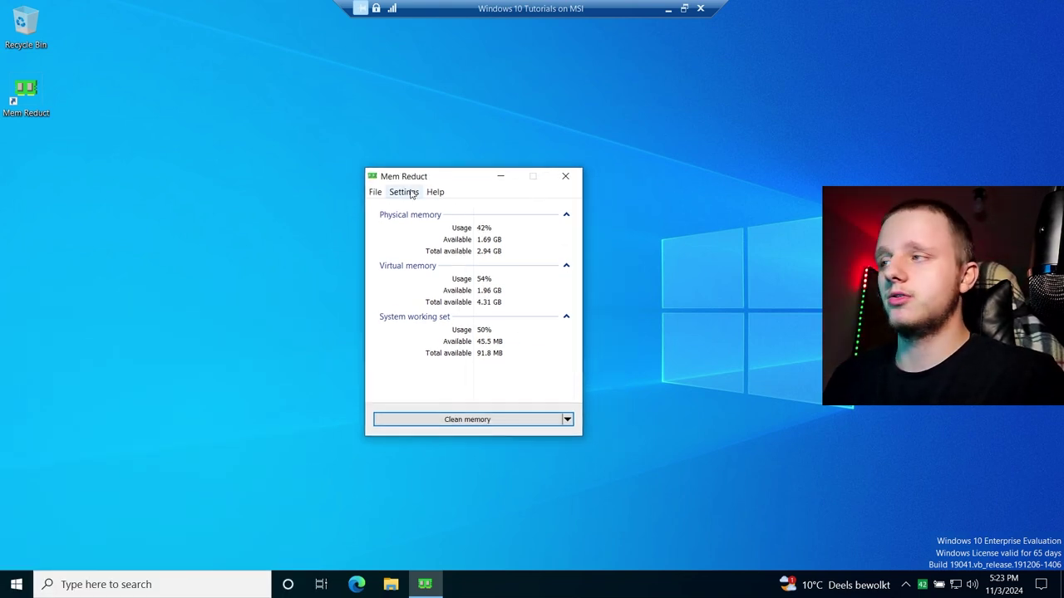
# Step: Enable Load on system startup and Start minimized, then reopen Mem Reduct from the tray to verify
pyautogui.click(402, 194)
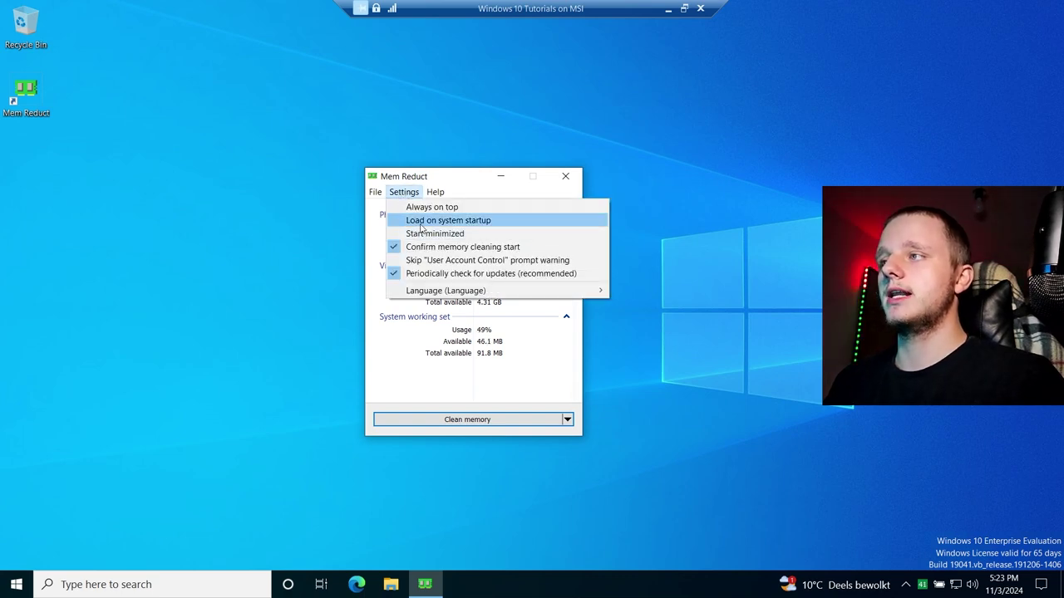
pyautogui.click(456, 223)
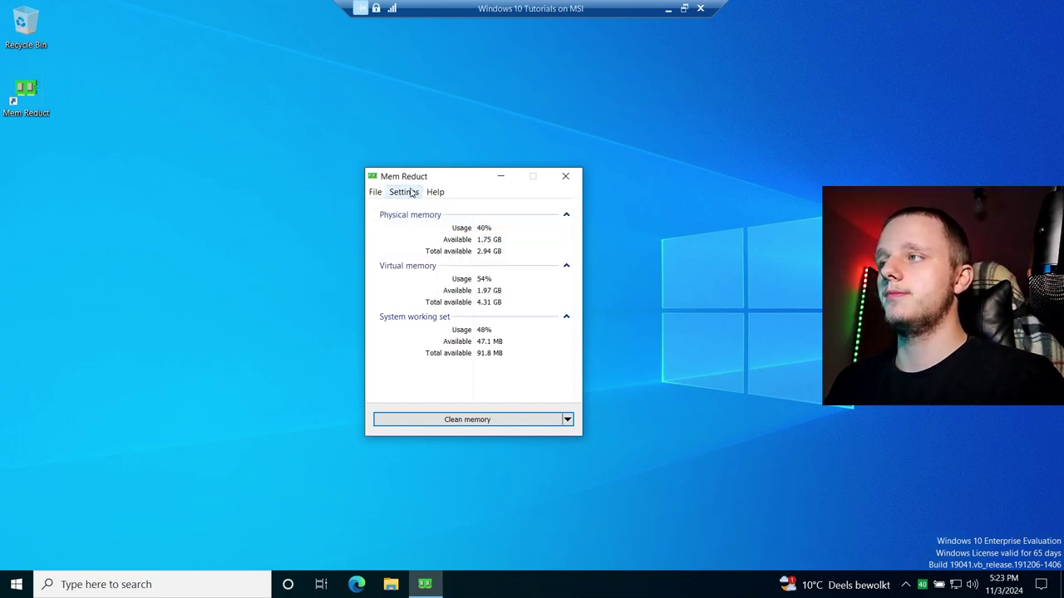
pyautogui.click(409, 193)
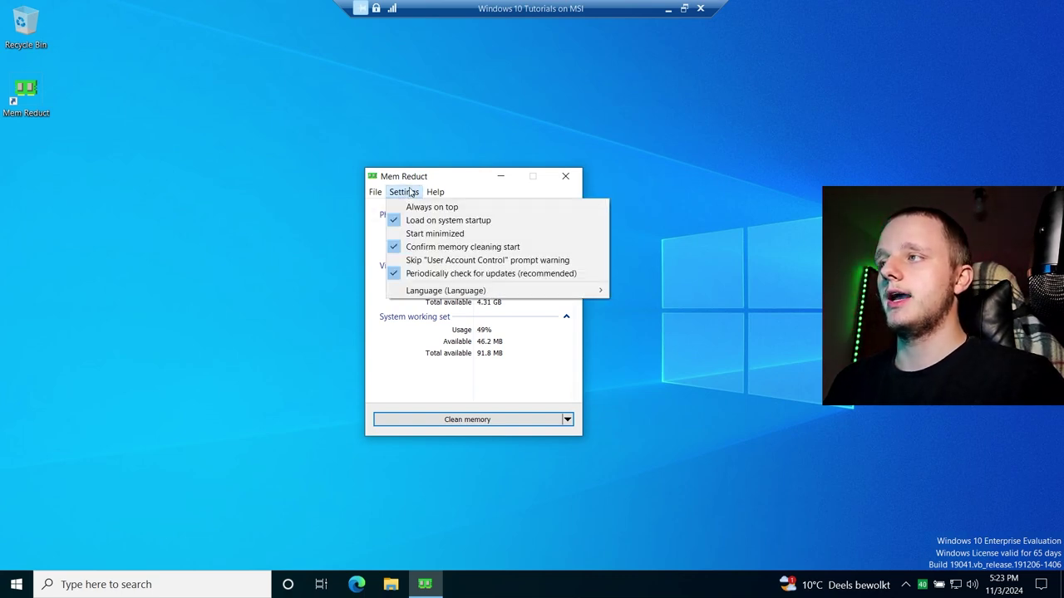
pyautogui.click(429, 233)
pyautogui.moveTo(436, 176); pyautogui.dragTo(474, 171)
pyautogui.click(591, 168)
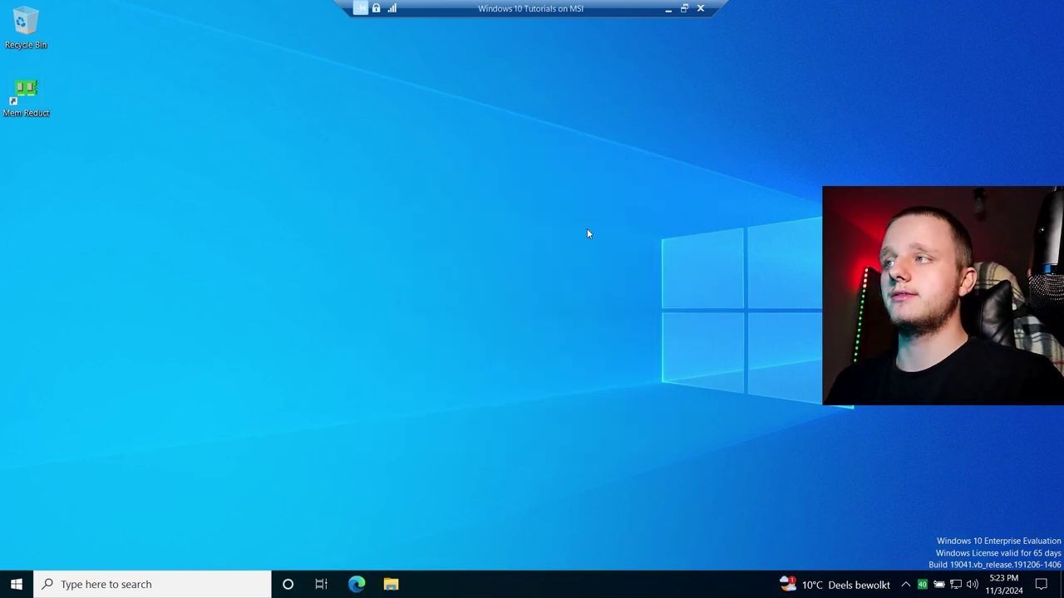
pyautogui.click(920, 585)
pyautogui.moveTo(489, 184); pyautogui.dragTo(427, 210)
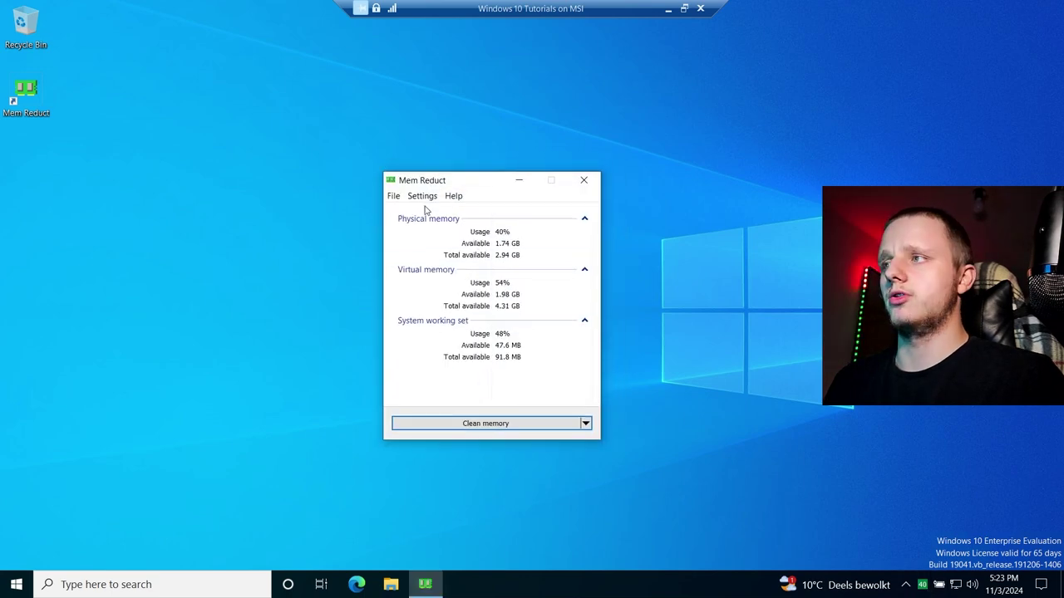
pyautogui.click(421, 196)
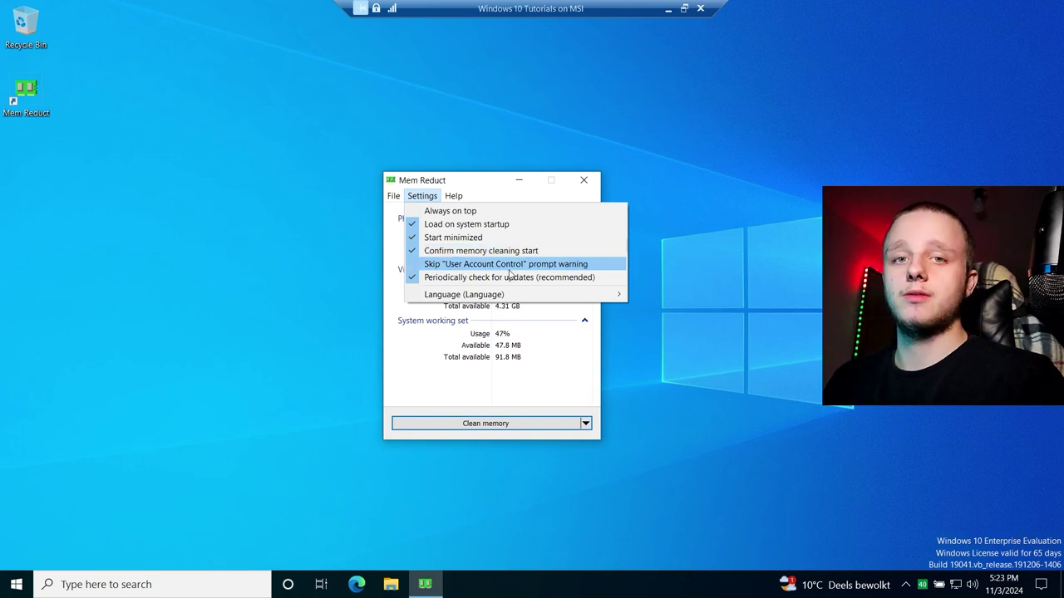
# Step: Open File > Settings... on the Memory cleaning page and enable the global Ctrl + F1 Clean memory hotkey
pyautogui.moveTo(394, 195)
pyautogui.click(413, 212)
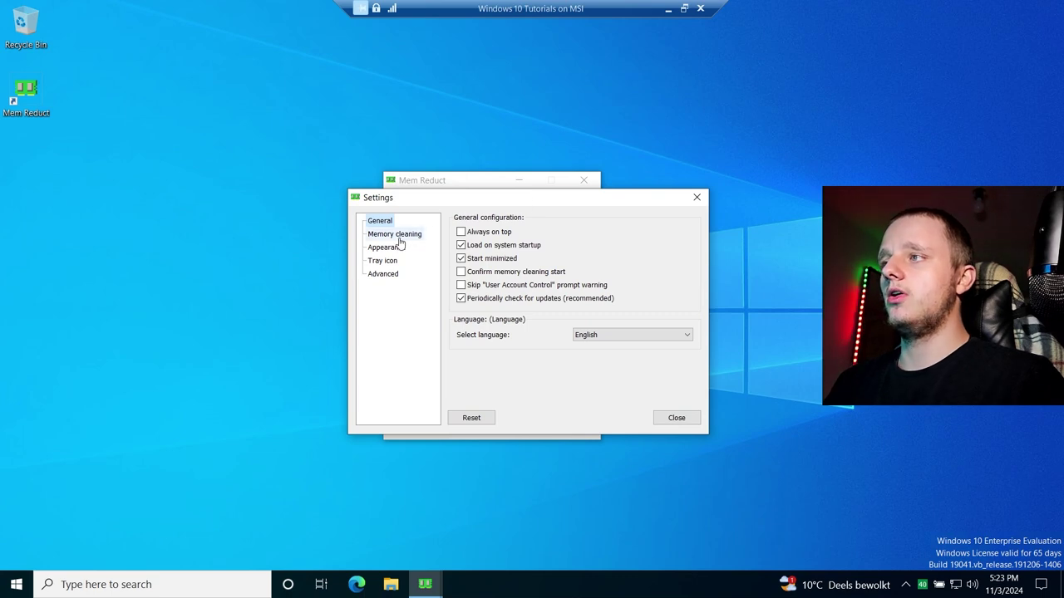
pyautogui.click(396, 235)
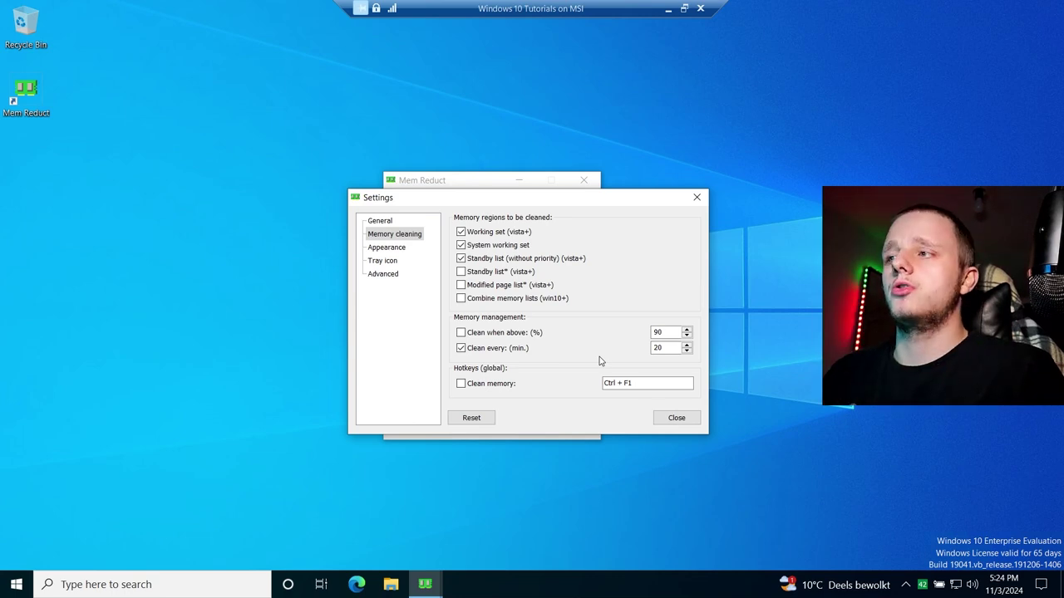
pyautogui.moveTo(560, 202); pyautogui.dragTo(548, 221)
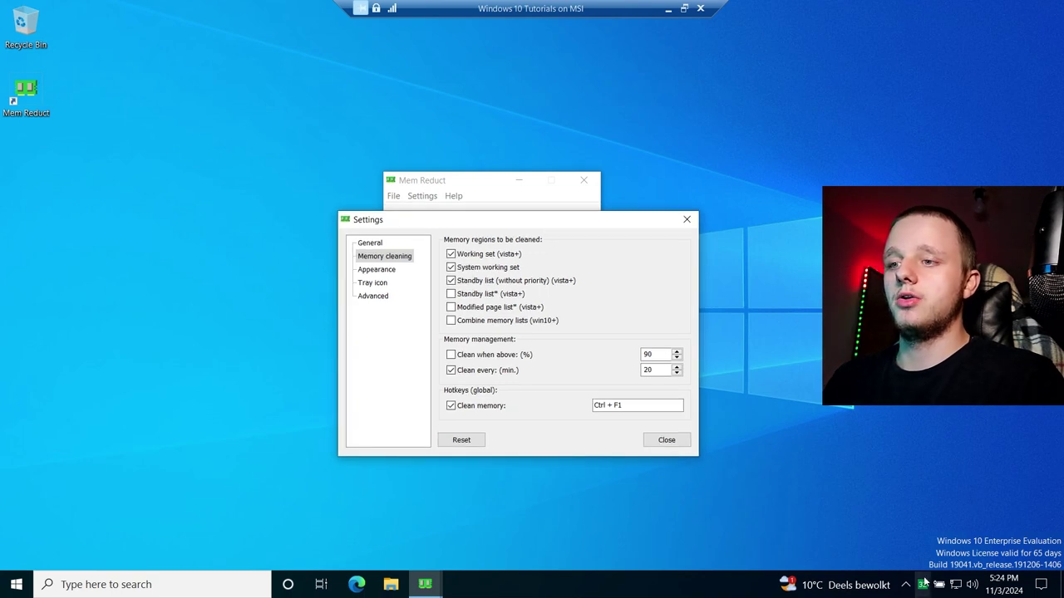
# Step: Turn off Use transparent background on the Appearance page, then close Settings and Mem Reduct
pyautogui.moveTo(921, 584)
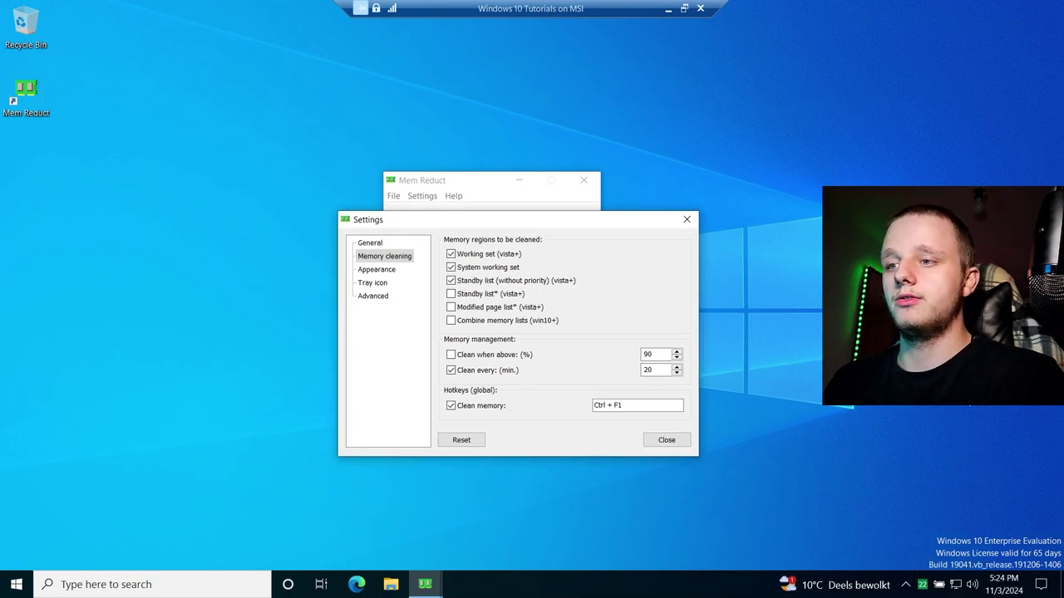
pyautogui.click(376, 269)
pyautogui.moveTo(583, 229); pyautogui.dragTo(660, 244)
pyautogui.moveTo(581, 241); pyautogui.dragTo(680, 196)
pyautogui.click(627, 223)
pyautogui.click(841, 409)
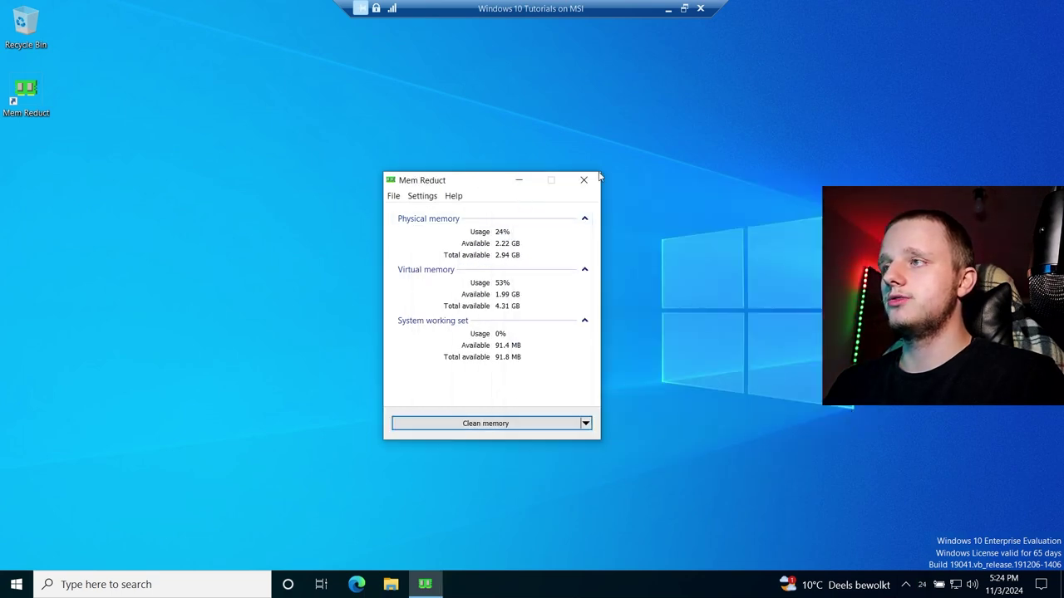
pyautogui.click(584, 179)
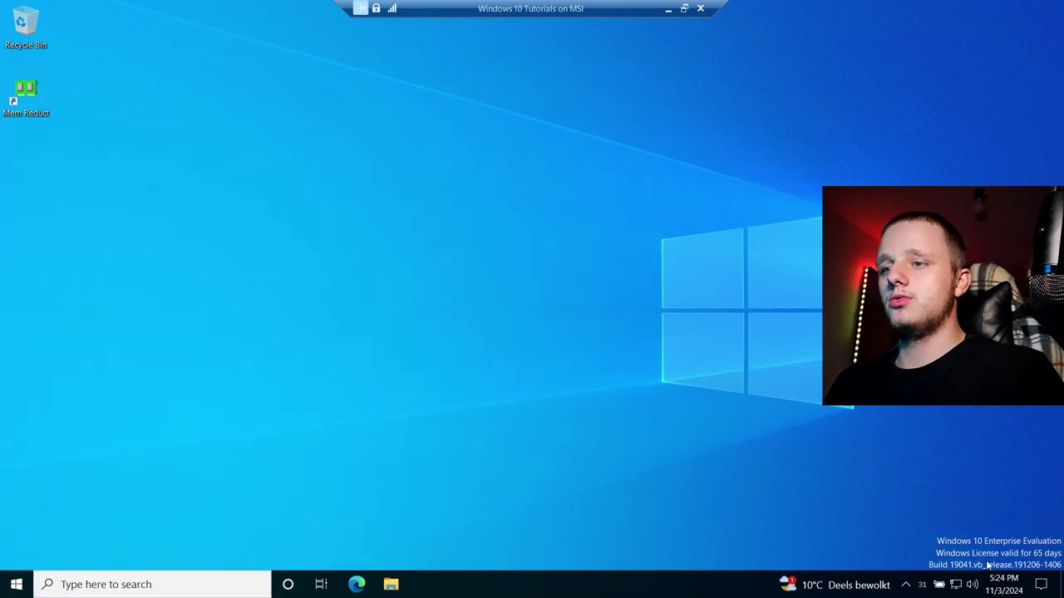
# Step: Reopen Mem Reduct from the tray icon and open File > Settings...
pyautogui.click(922, 585)
pyautogui.doubleClick(923, 585)
pyautogui.click(922, 585)
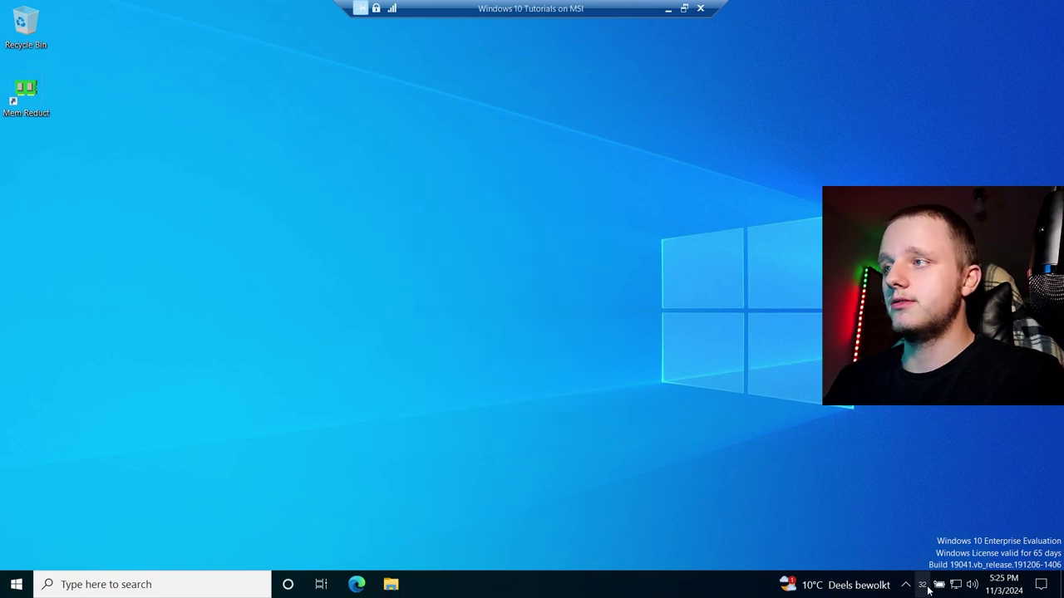
pyautogui.click(923, 585)
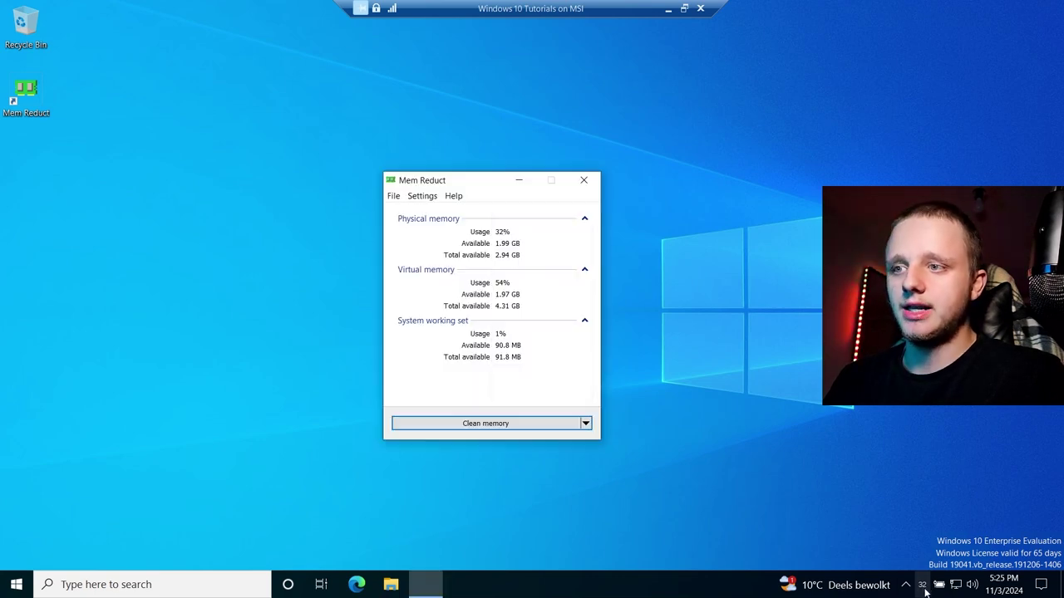
pyautogui.click(394, 194)
pyautogui.click(415, 210)
# Step: Uncheck Use transparent background and try dark red, then light yellow, as the background colour
pyautogui.click(424, 225)
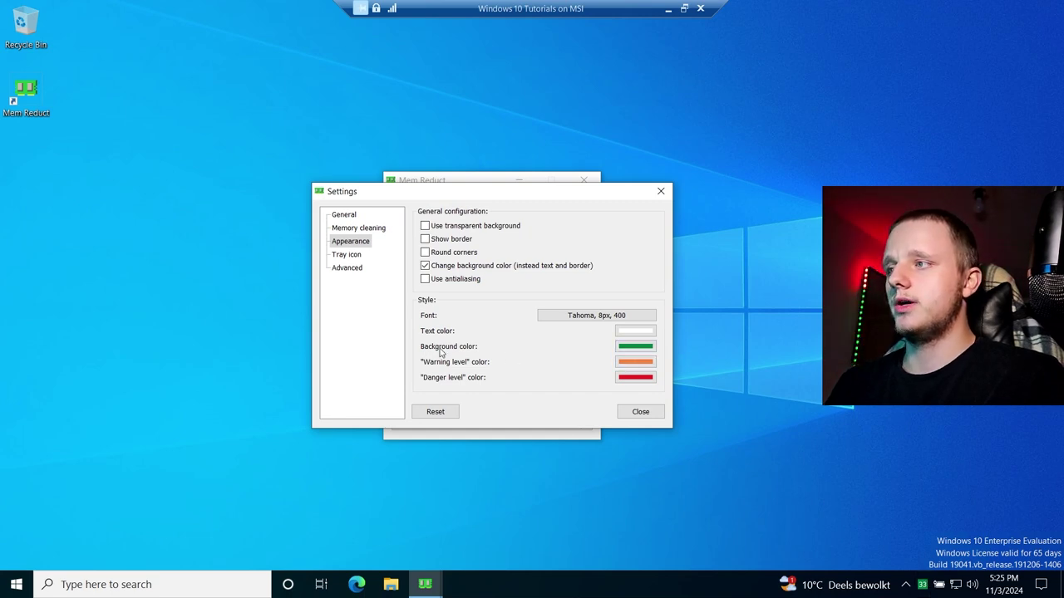
pyautogui.click(636, 347)
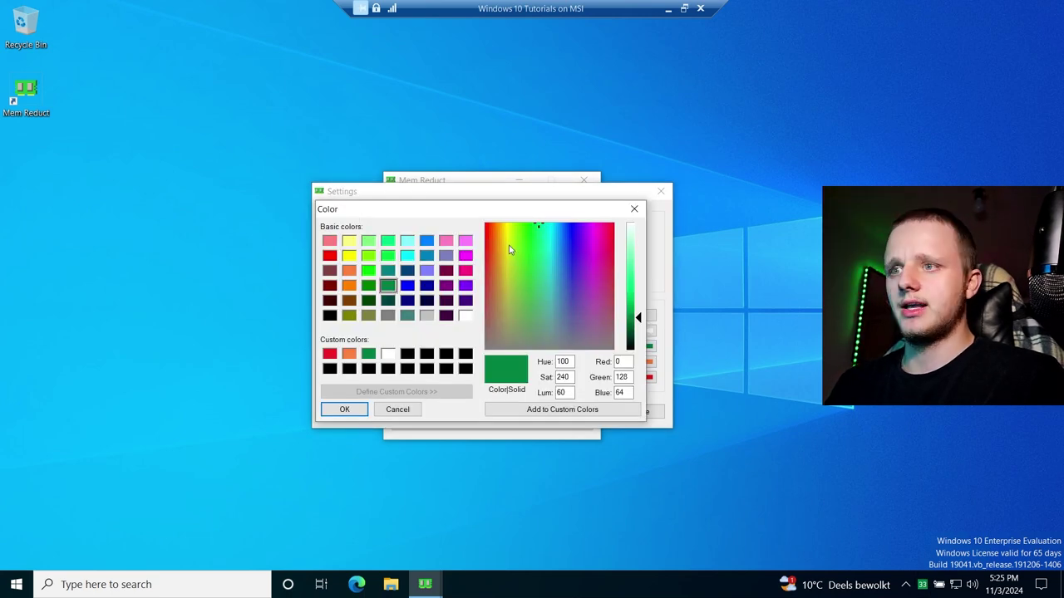
pyautogui.moveTo(508, 247); pyautogui.dragTo(431, 182)
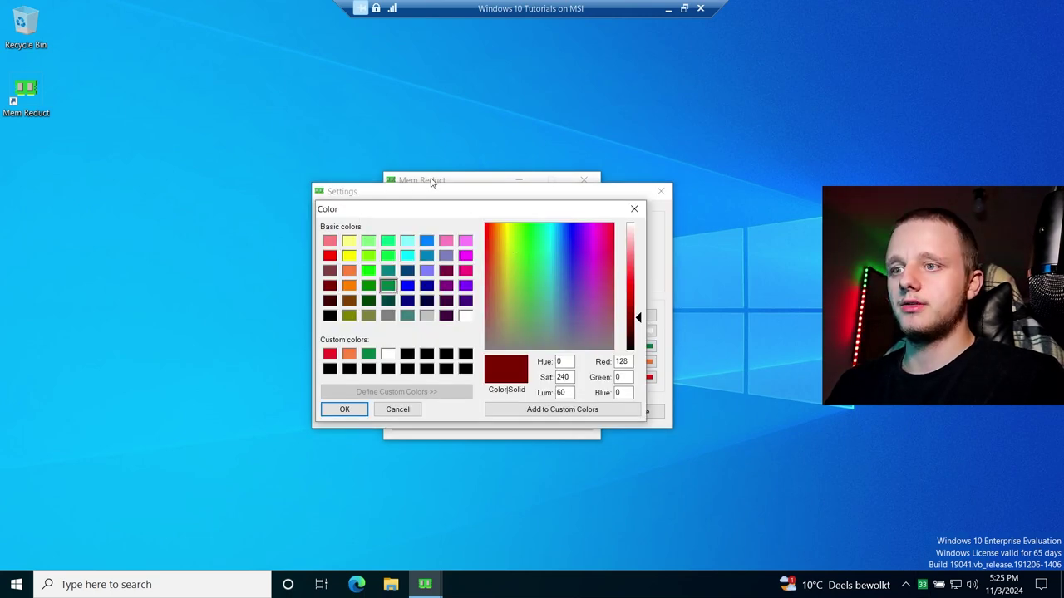
pyautogui.click(344, 410)
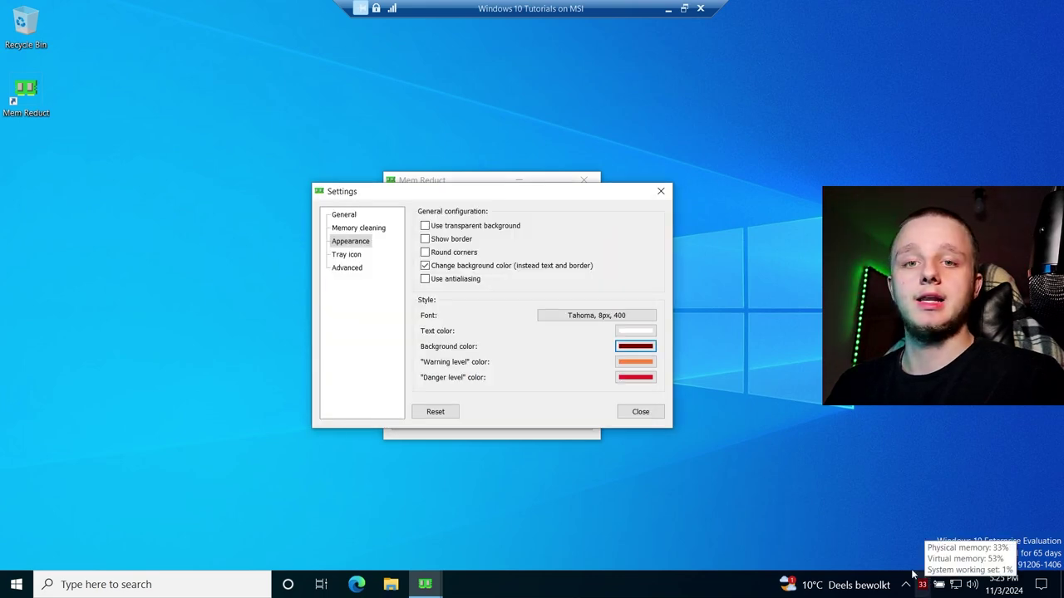
pyautogui.click(640, 364)
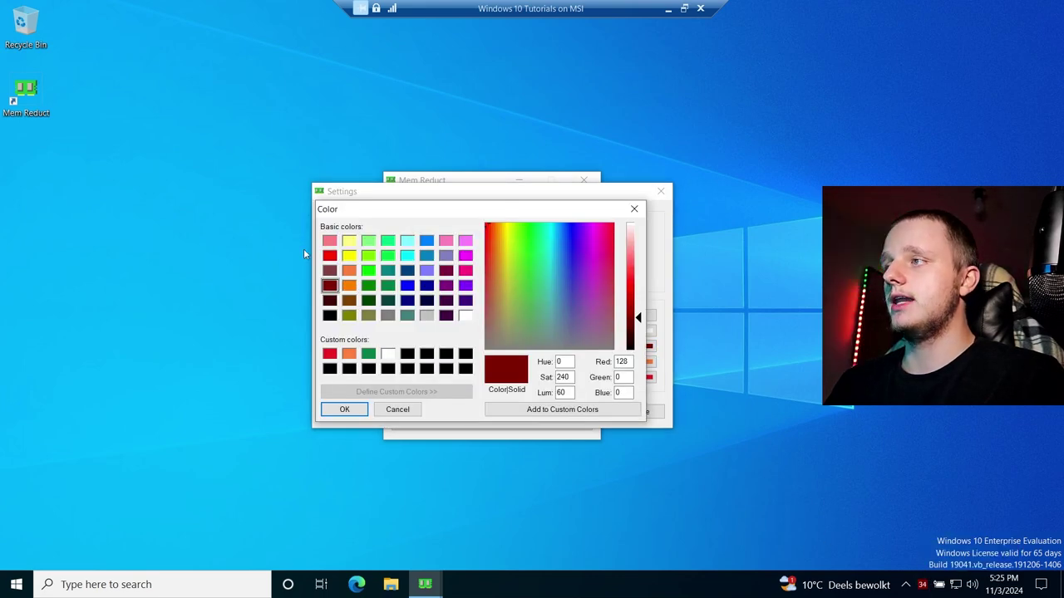
pyautogui.click(349, 240)
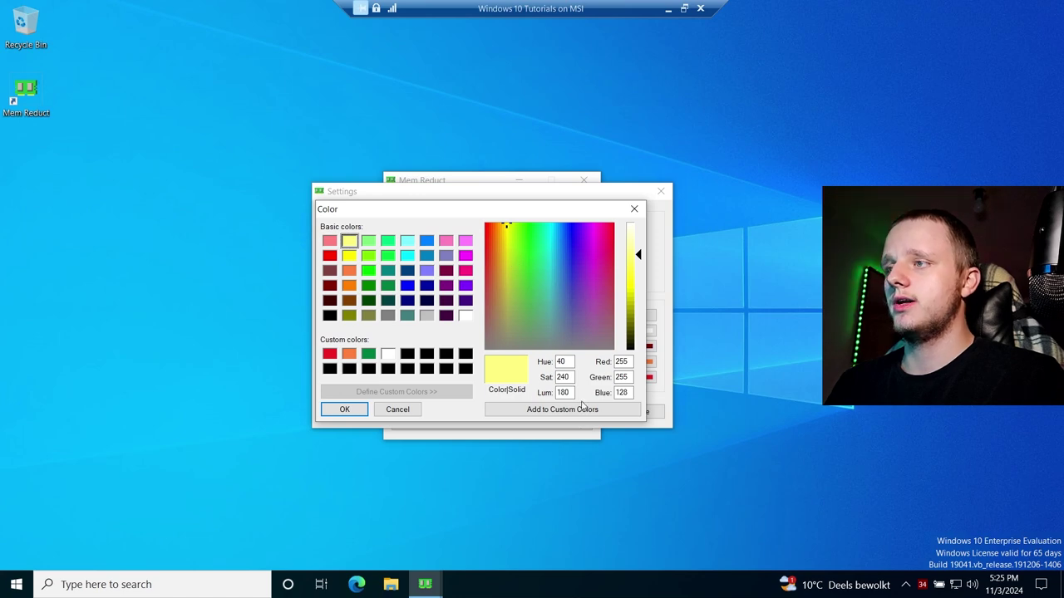
pyautogui.click(344, 410)
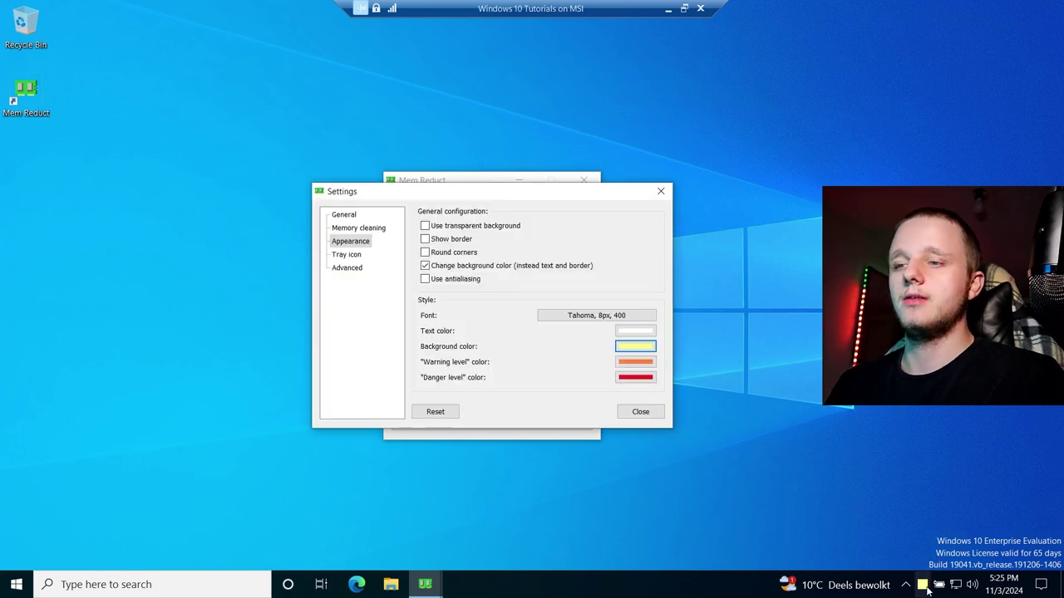
pyautogui.click(637, 348)
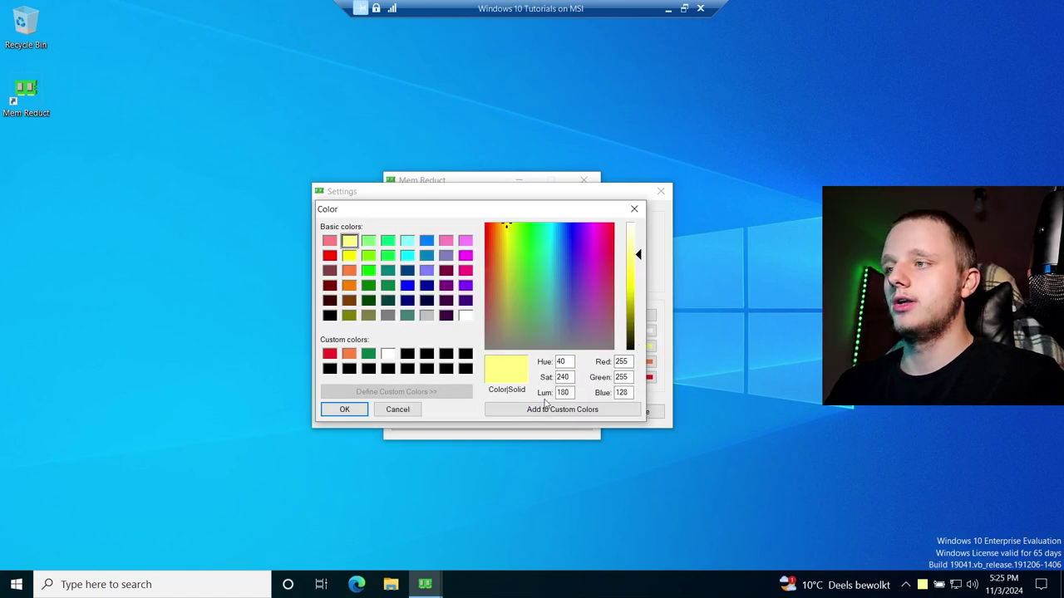
pyautogui.click(344, 409)
# Step: Set the tray icon text colour to black
pyautogui.click(636, 332)
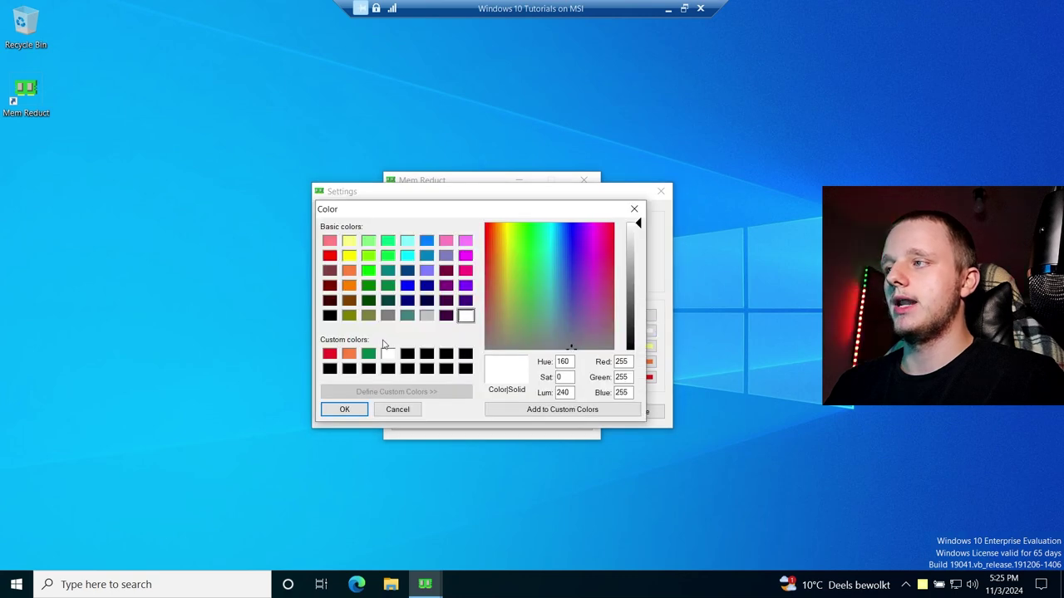
pyautogui.click(330, 368)
pyautogui.click(344, 410)
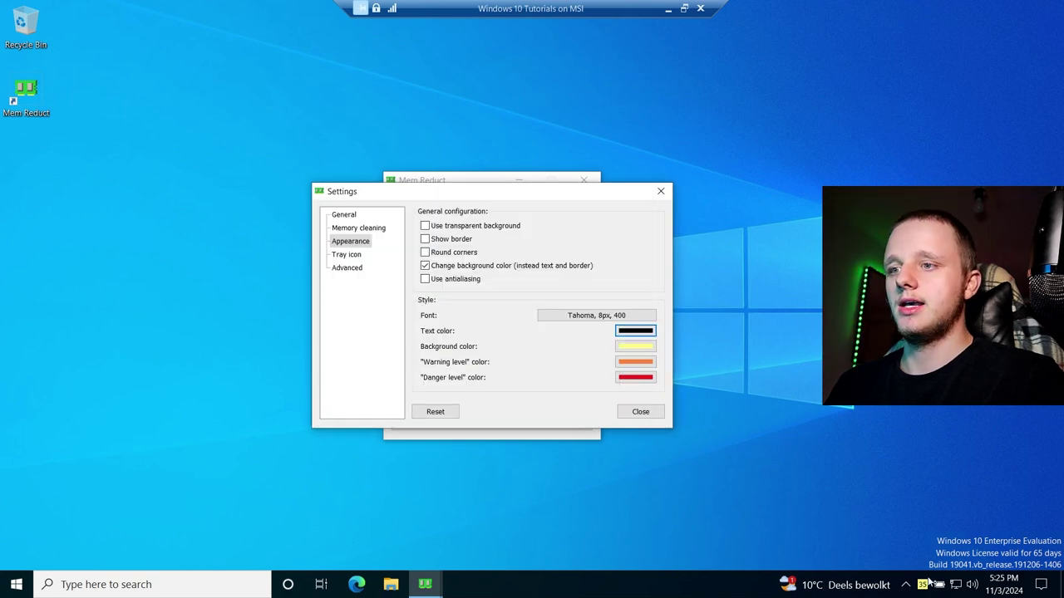
# Step: Change the tray icon background colour to a deep dark red
pyautogui.click(635, 346)
pyautogui.click(509, 233)
pyautogui.click(330, 241)
pyautogui.moveTo(638, 258); pyautogui.dragTo(637, 297)
pyautogui.click(344, 410)
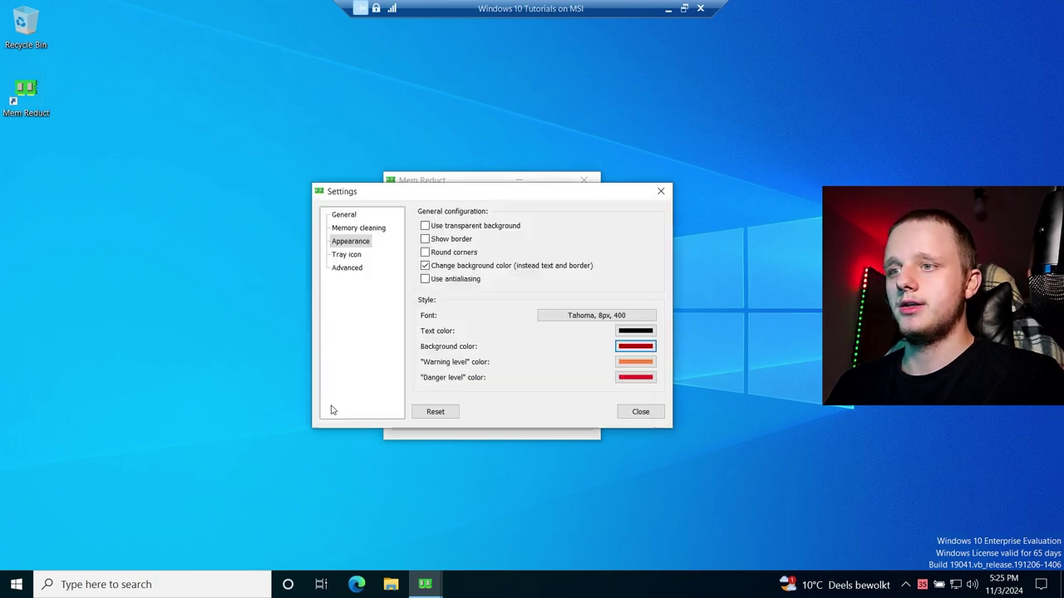
pyautogui.moveTo(921, 586)
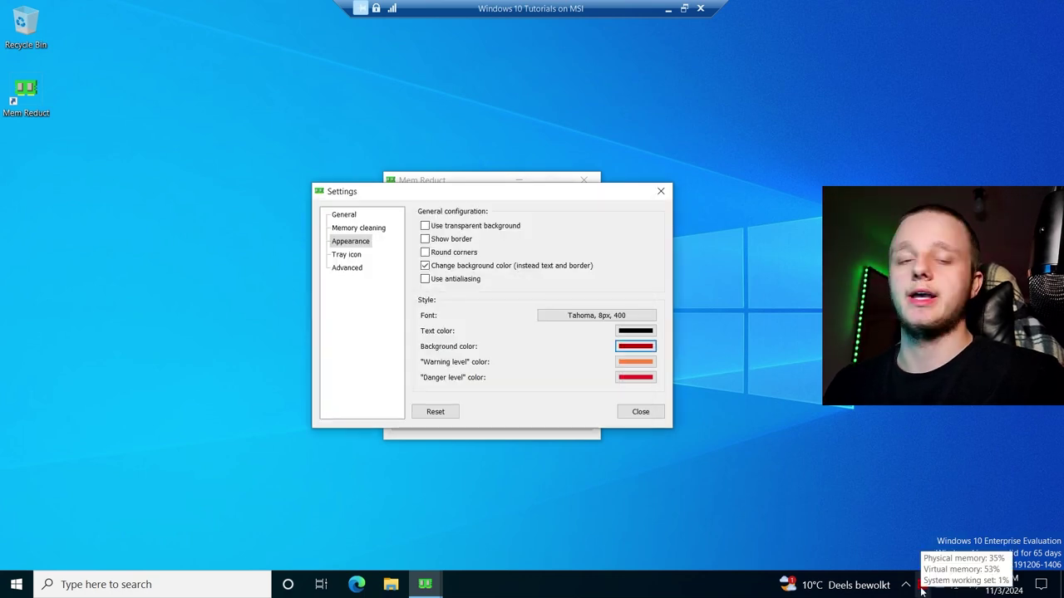
# Step: Answer No to the Reset all settings prompt, then go to the Advanced settings page
pyautogui.click(434, 412)
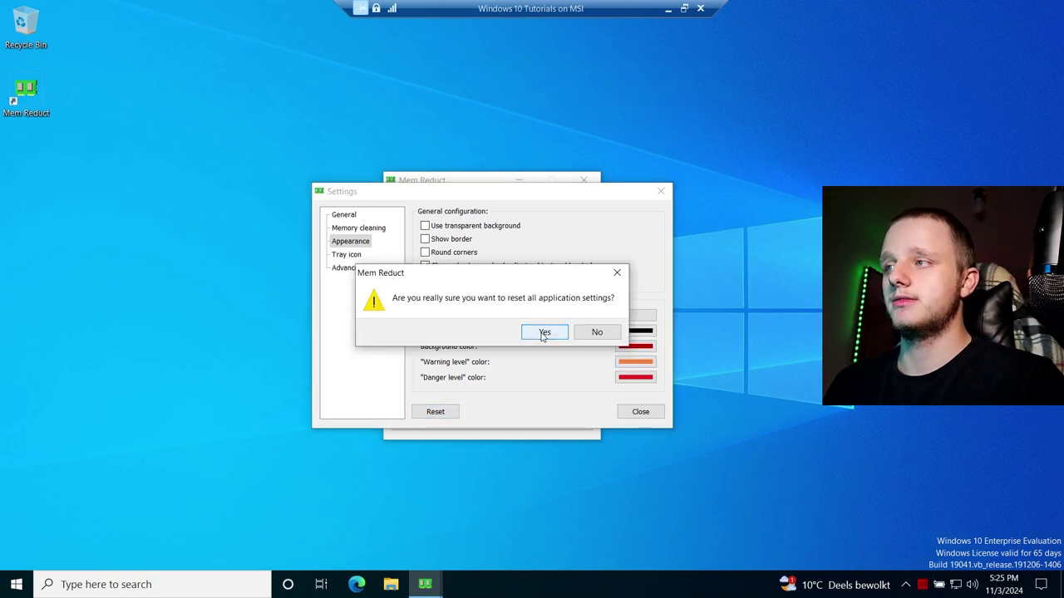
pyautogui.moveTo(529, 277); pyautogui.dragTo(761, 228)
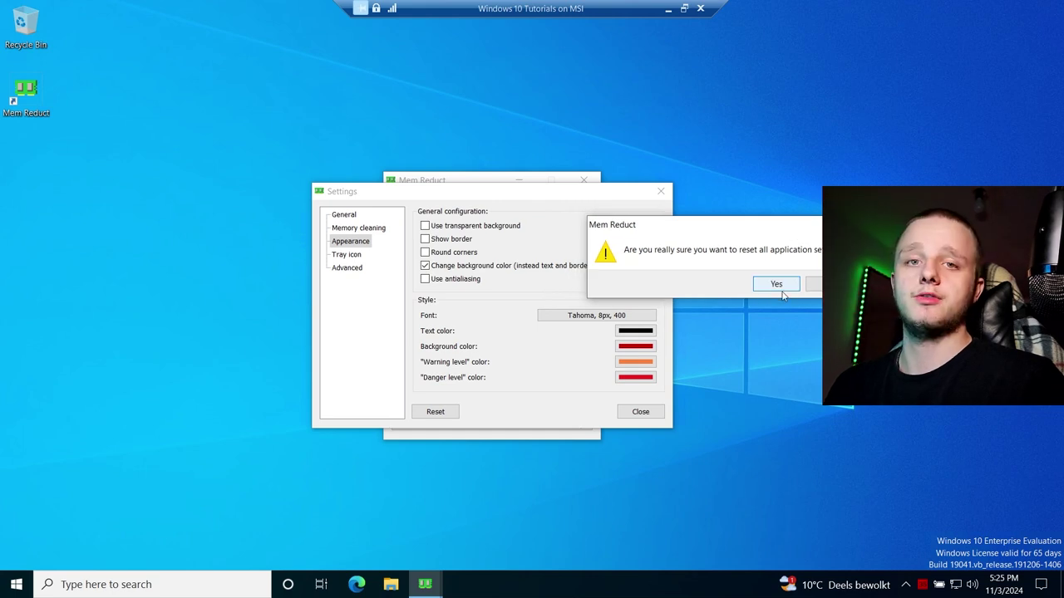
pyautogui.click(839, 283)
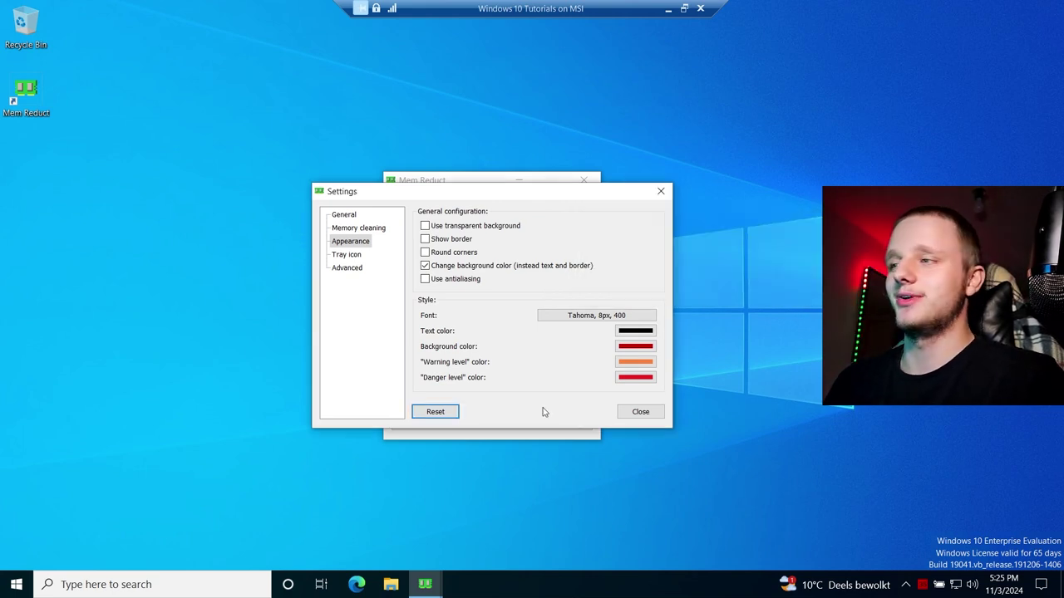
pyautogui.click(348, 254)
pyautogui.click(354, 267)
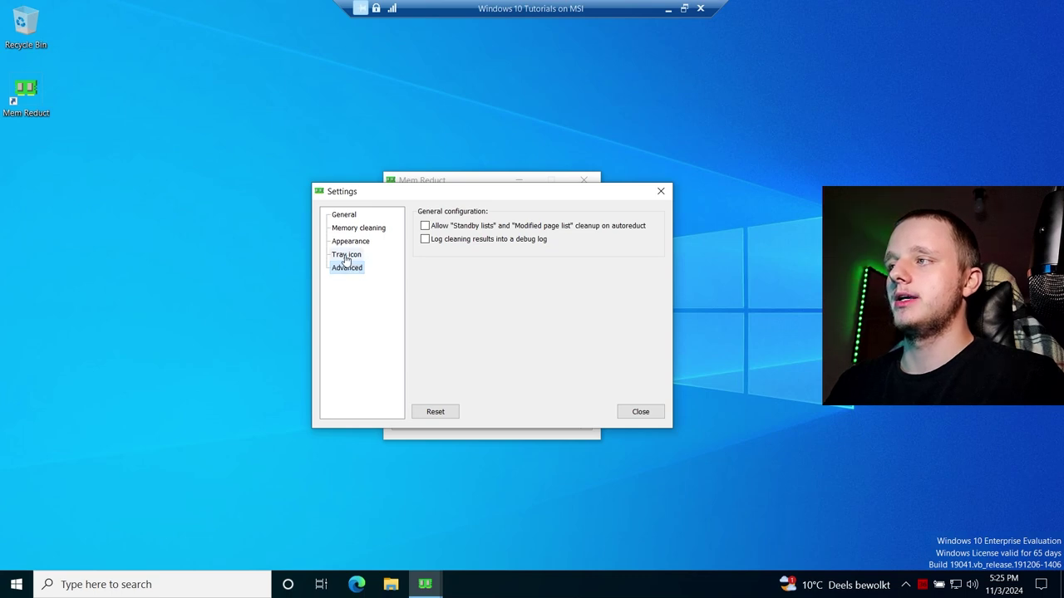
# Step: Open the Tray icon settings page and check the hidden tray icons list
pyautogui.click(343, 255)
pyautogui.moveTo(545, 195); pyautogui.dragTo(567, 196)
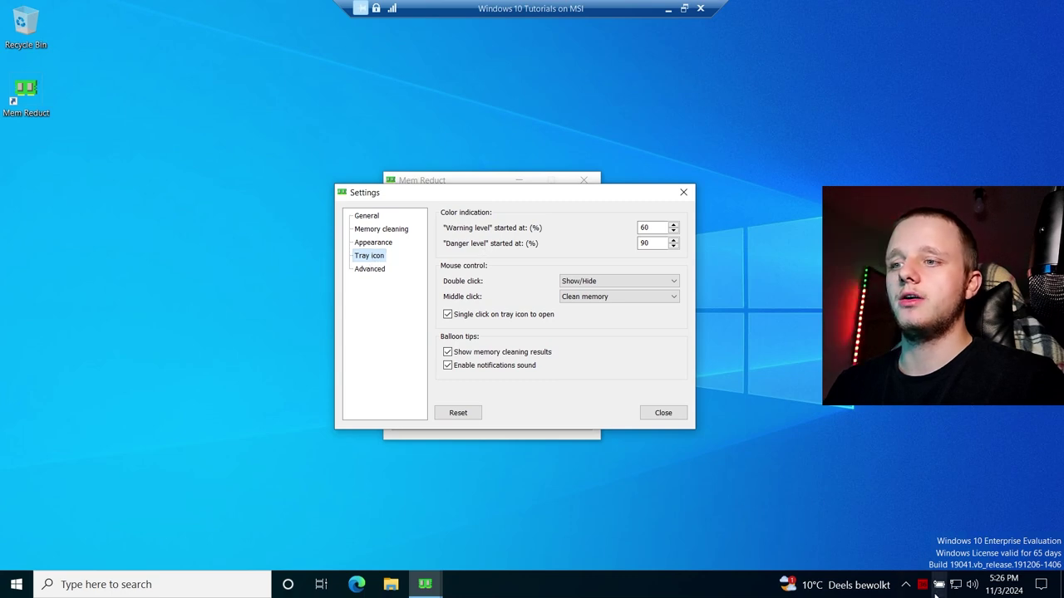
pyautogui.click(905, 585)
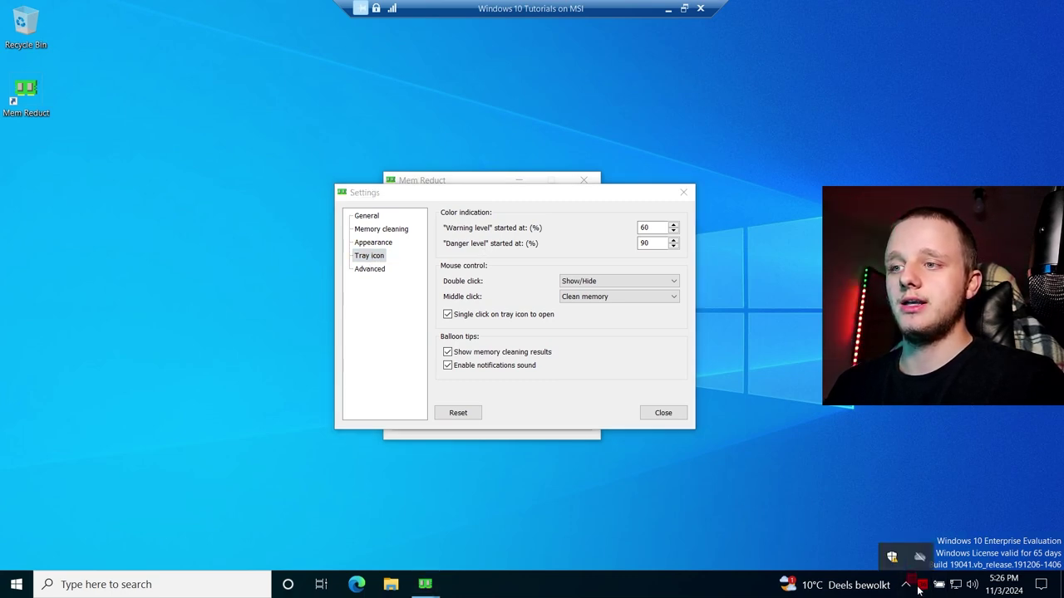
pyautogui.click(921, 586)
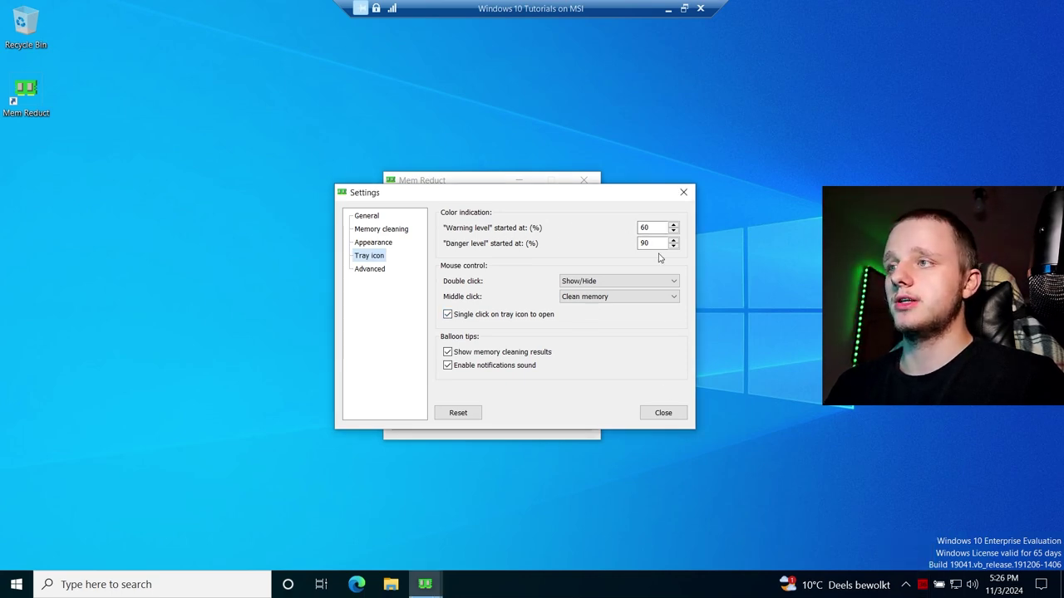
# Step: Set the warning level to 40% and keep the danger level at 90%
pyautogui.doubleClick(648, 228)
pyautogui.write('35')
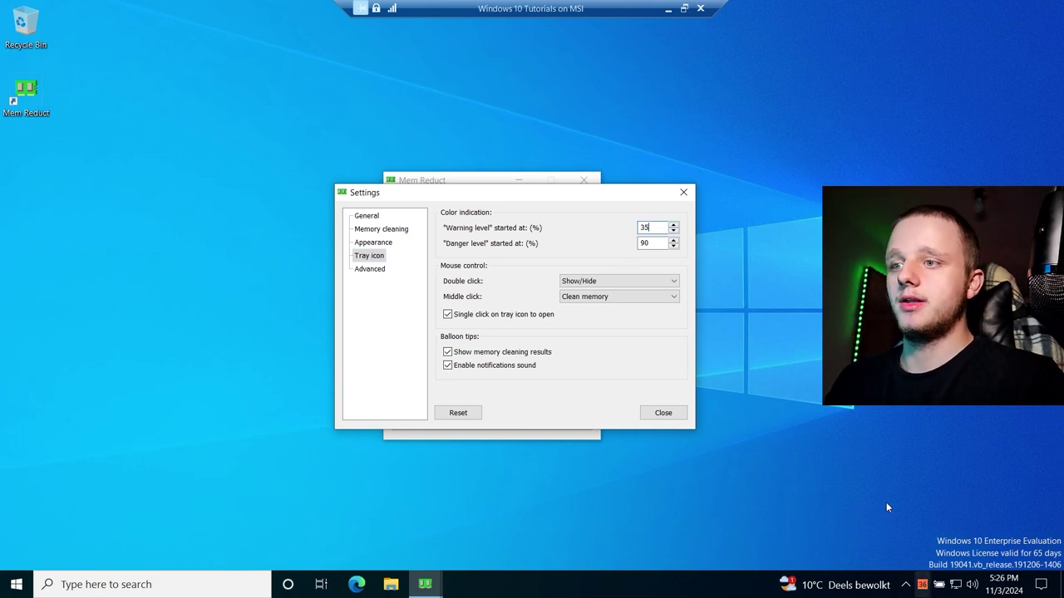
pyautogui.write('40')
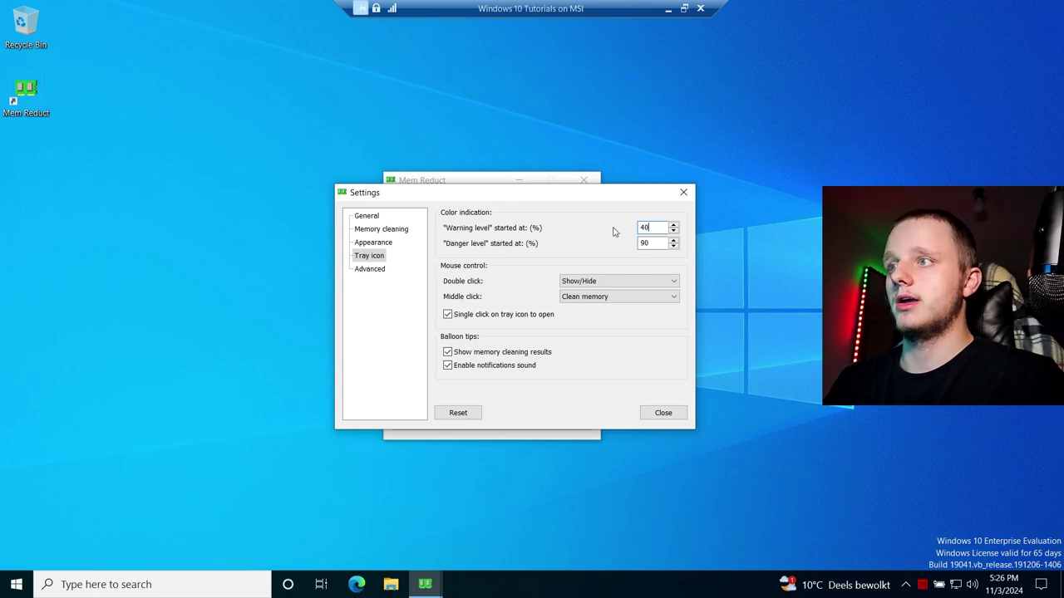
pyautogui.press('Tab')
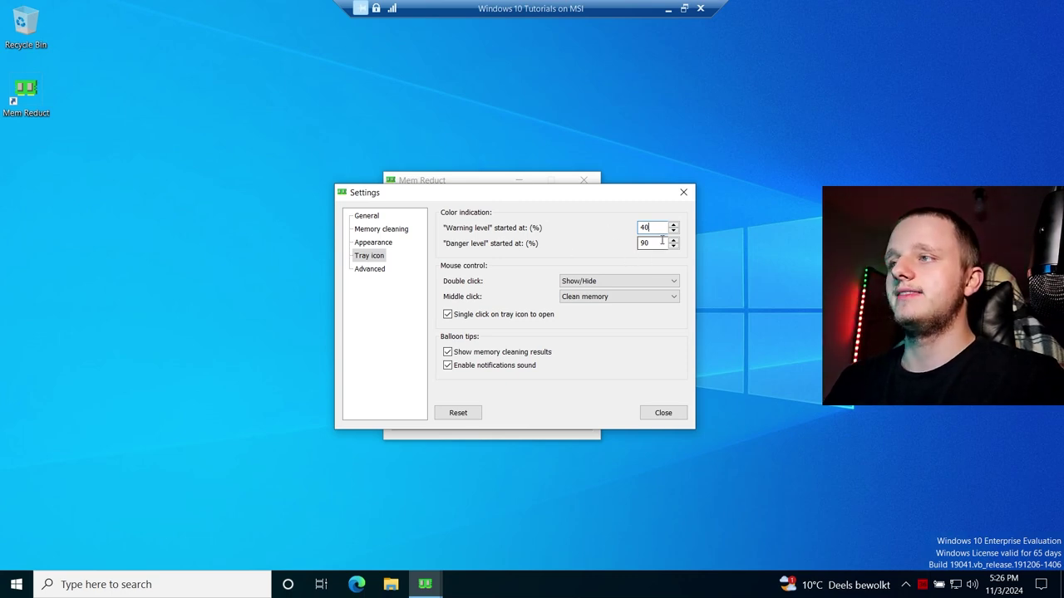
pyautogui.write('35')
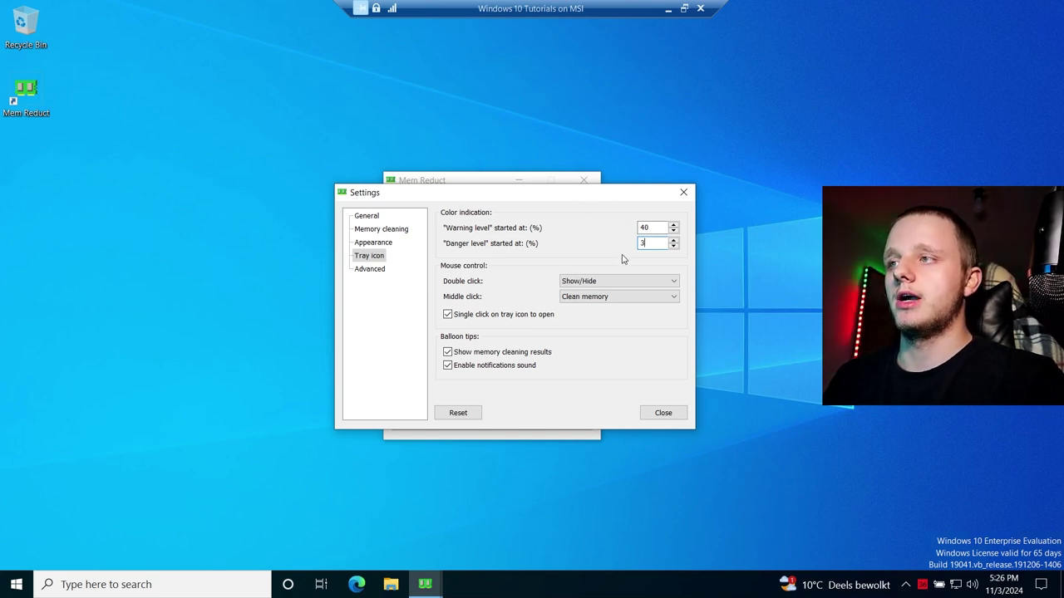
pyautogui.press('BackSpace')
pyautogui.write('90')
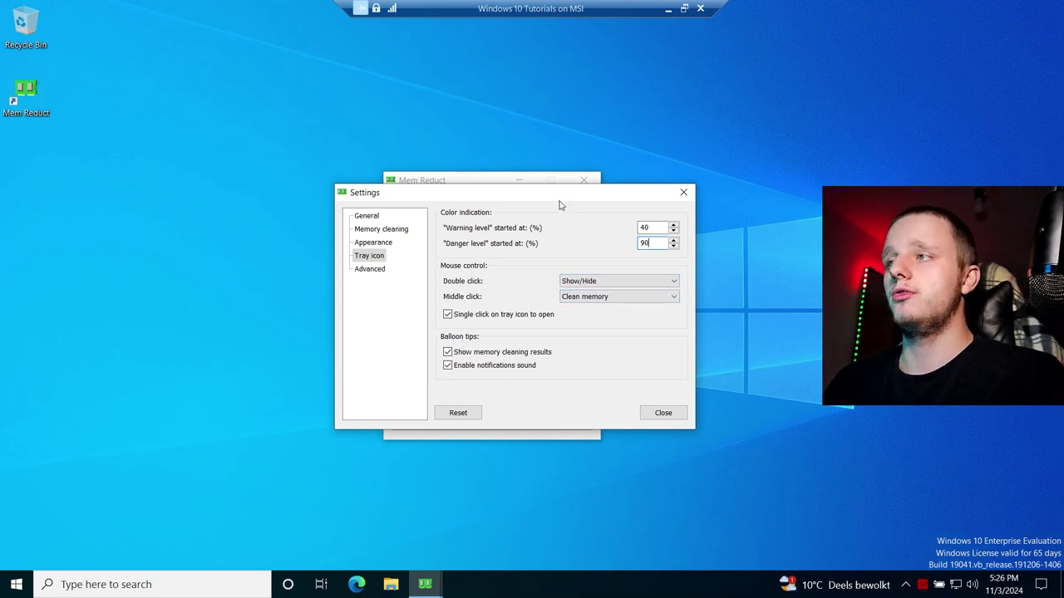
pyautogui.moveTo(557, 203); pyautogui.dragTo(557, 220)
# Step: Set the tray icon Double click action to Clean memory
pyautogui.click(605, 296)
pyautogui.click(517, 304)
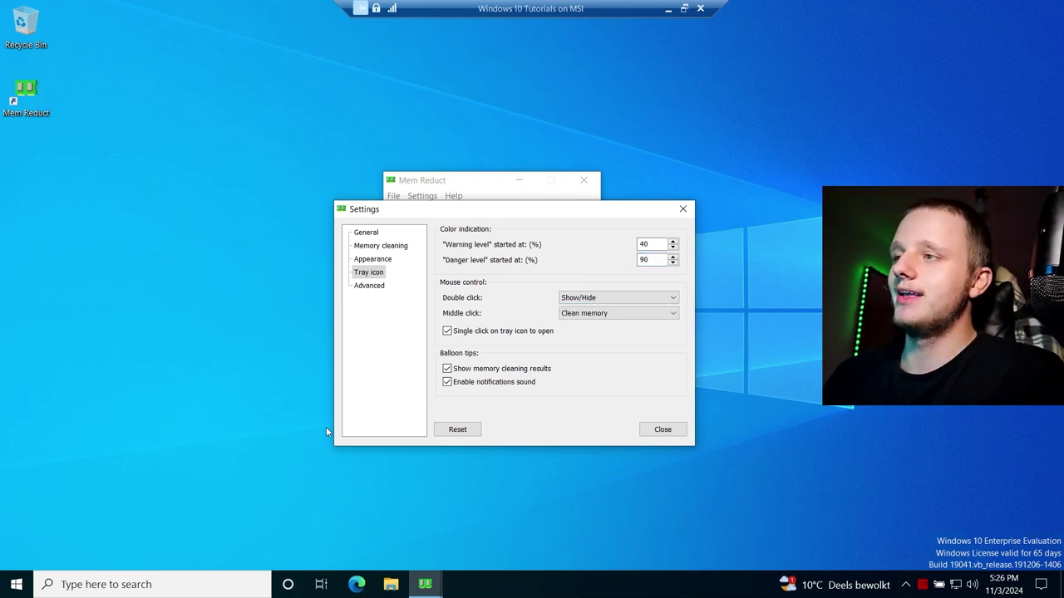
pyautogui.click(598, 298)
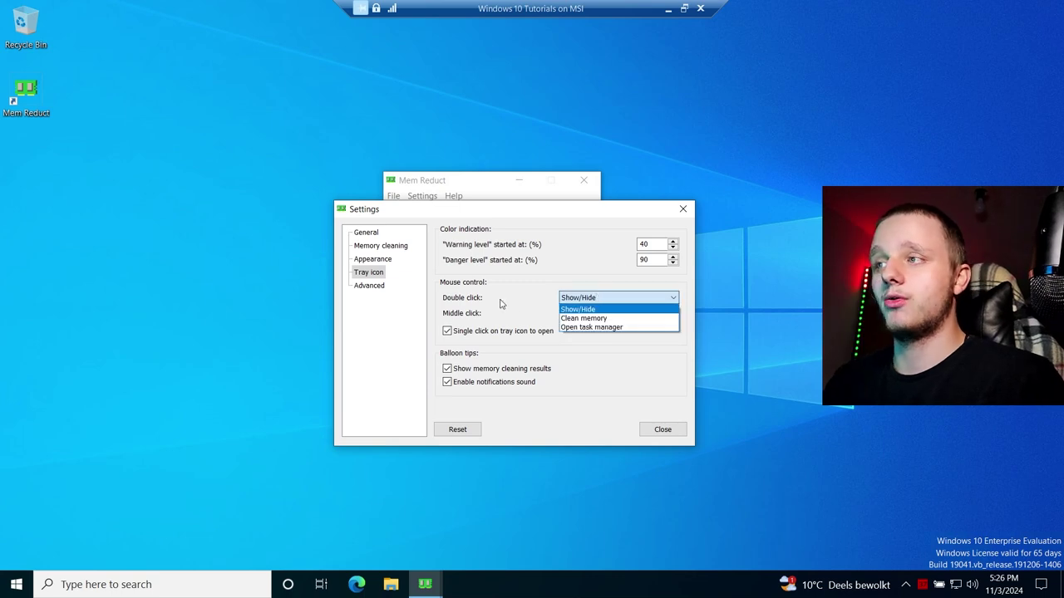
pyautogui.click(587, 322)
# Step: Turn off the Show memory cleaning results and Enable notifications sound balloon tip options
pyautogui.click(922, 584)
pyautogui.moveTo(924, 587)
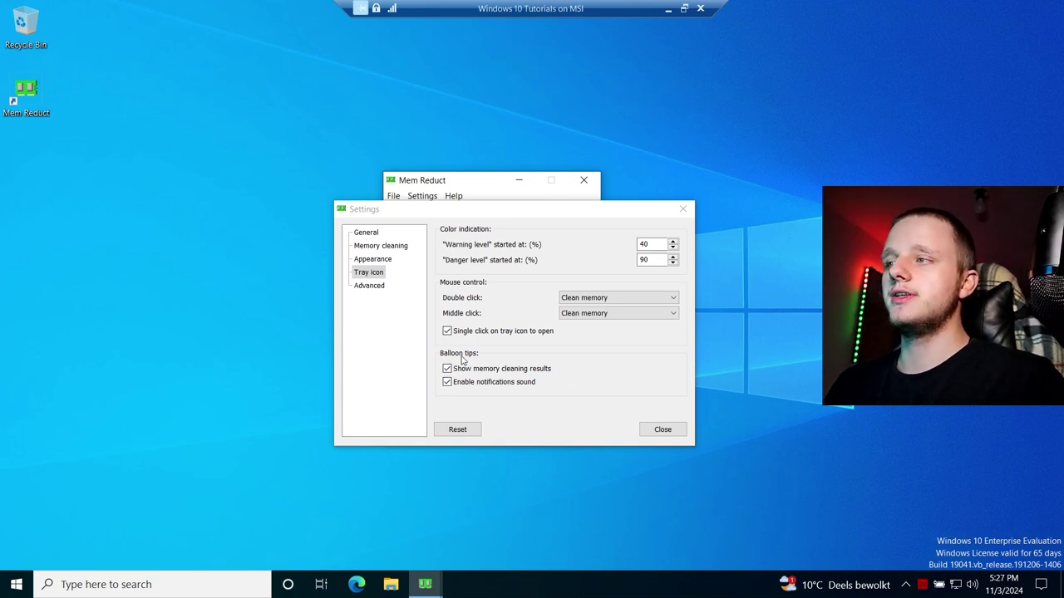
pyautogui.click(484, 384)
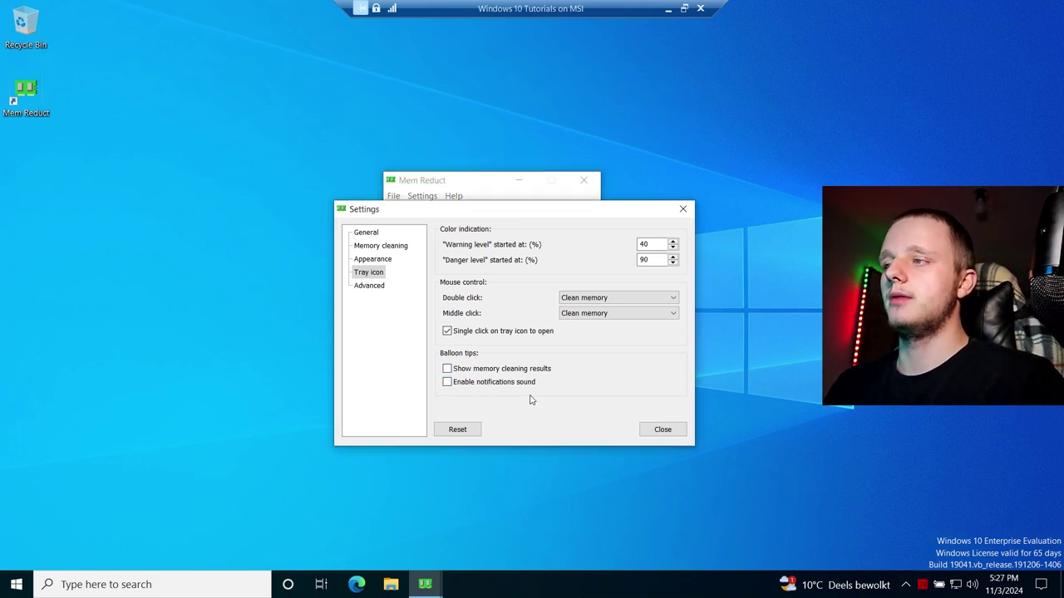